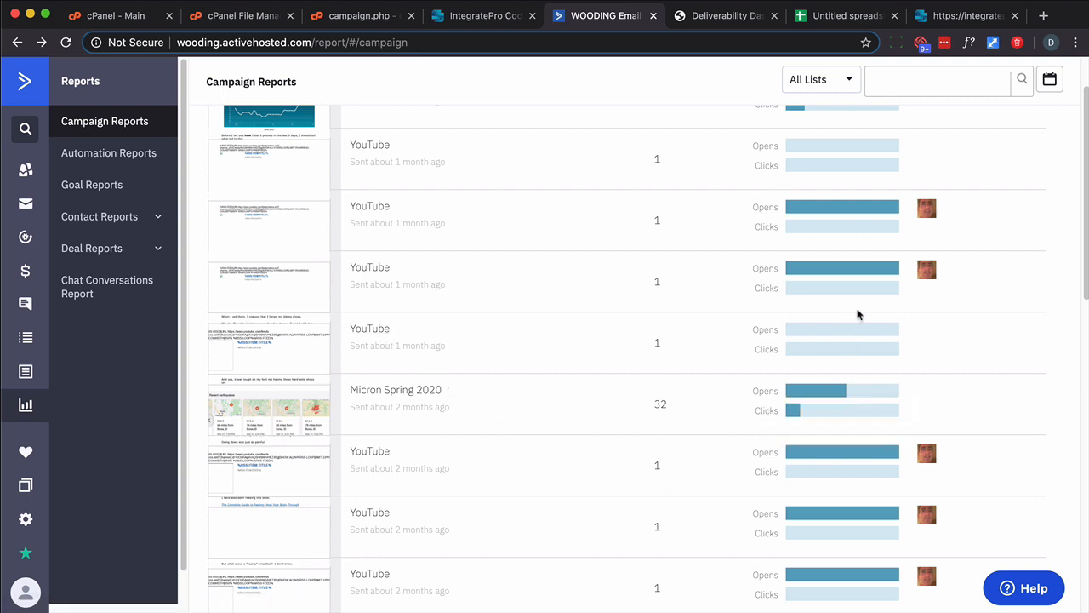
- Compare the open and click rates of the YouTube and Micron Spring 2020 campaigns in the campaign reports
mouse_move(866, 274)
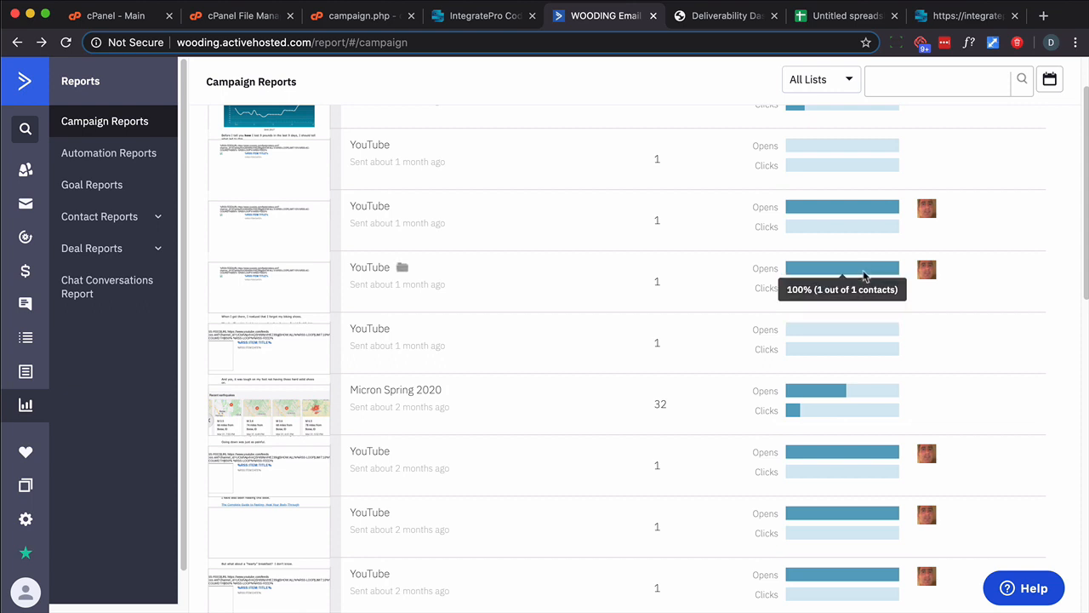
mouse_move(834, 397)
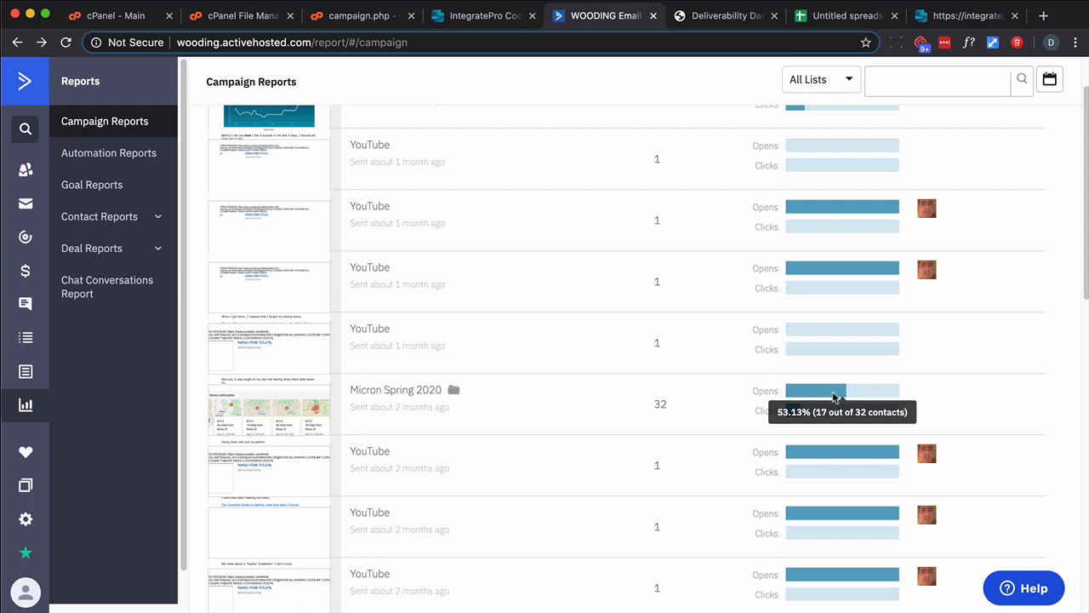
mouse_move(803, 411)
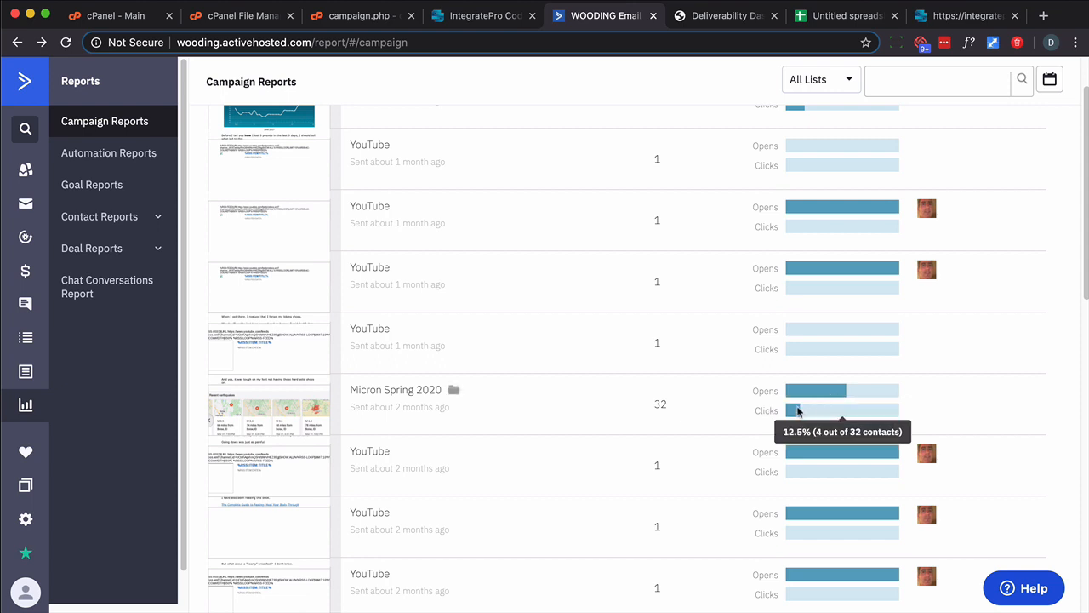
scroll(797, 410, "down", 3)
scroll(798, 410, "up", 5)
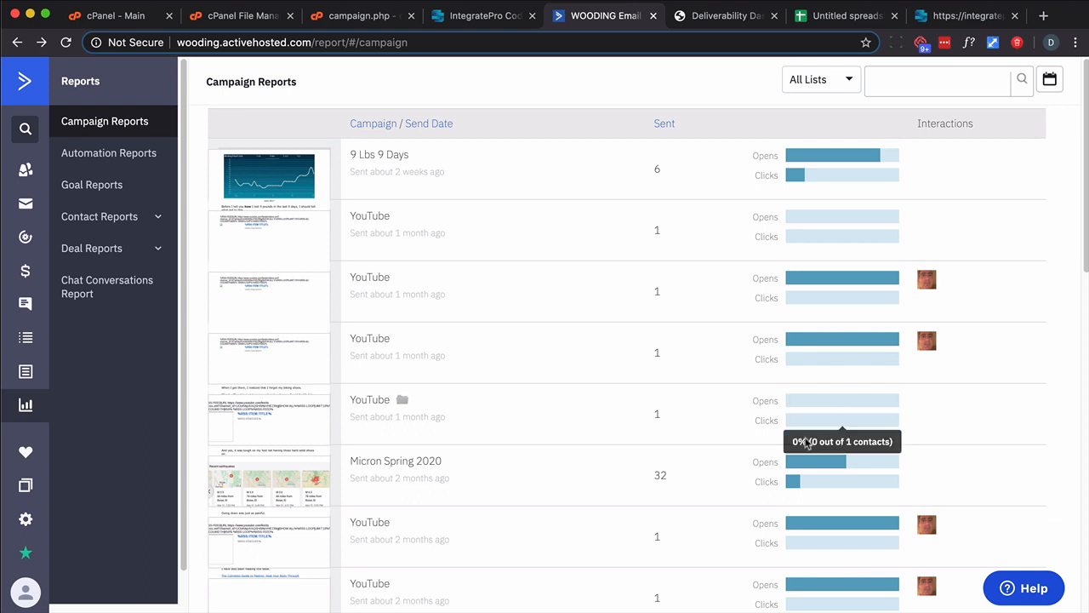
mouse_move(807, 463)
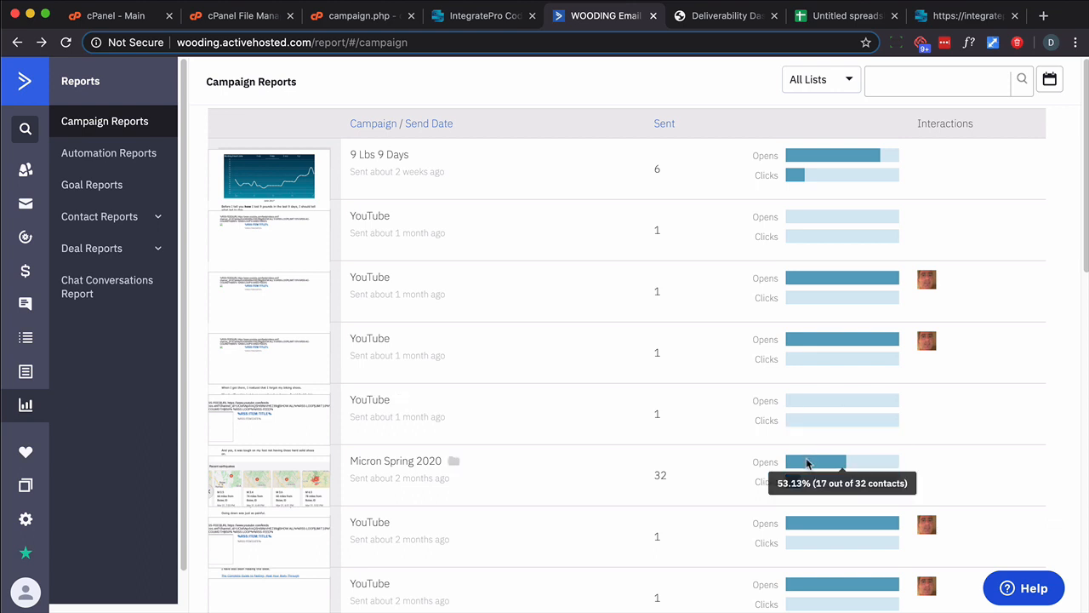
- View the Micron Spring 2020 campaign's overview and opens/reads report, and return to the list of all campaign reports
left_click(404, 468)
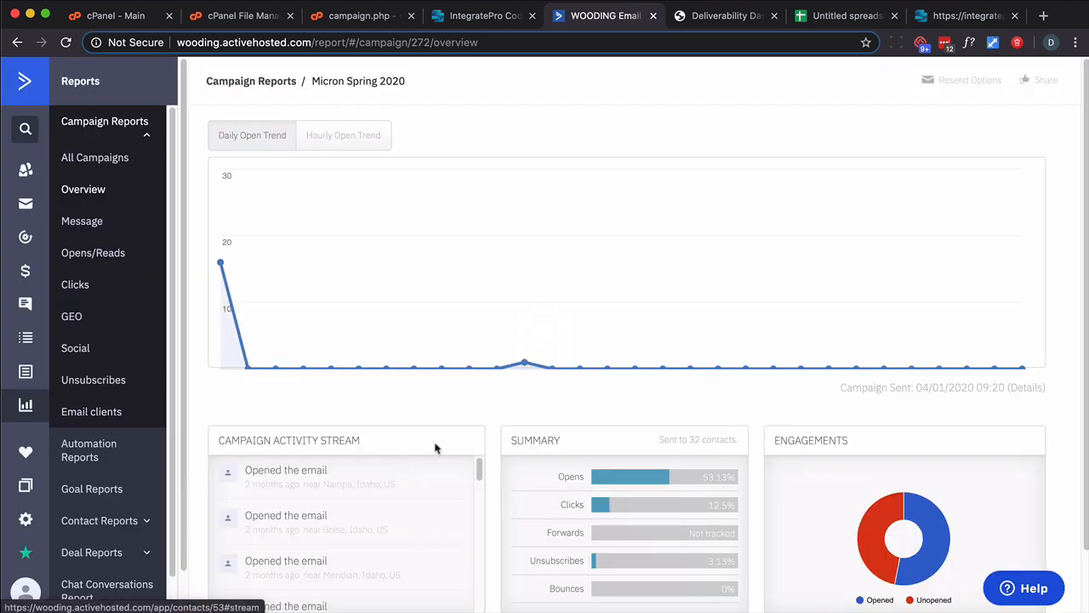
left_click(80, 259)
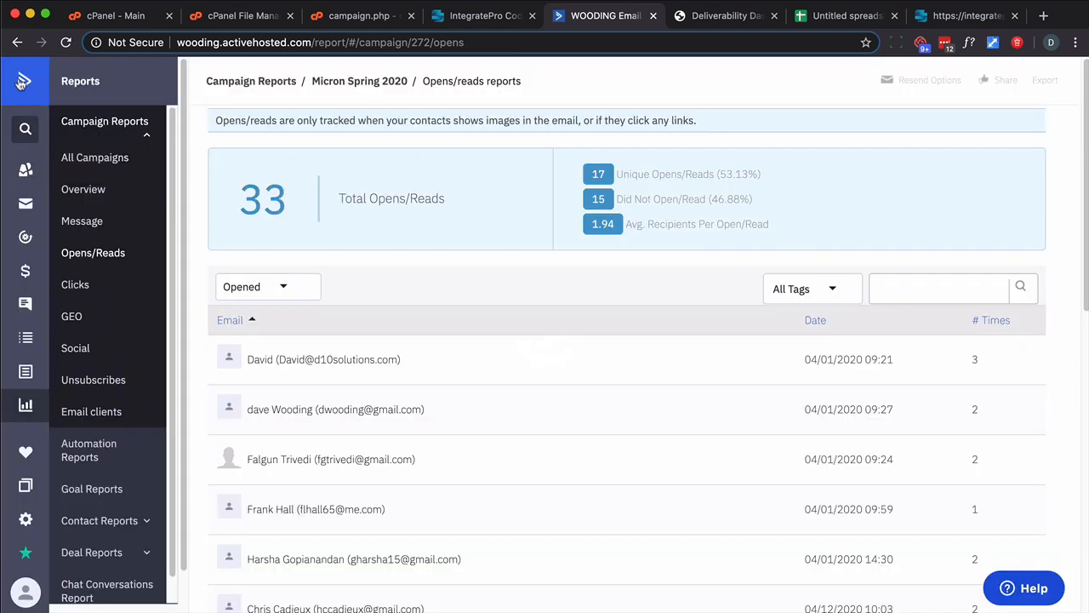
left_click(18, 43)
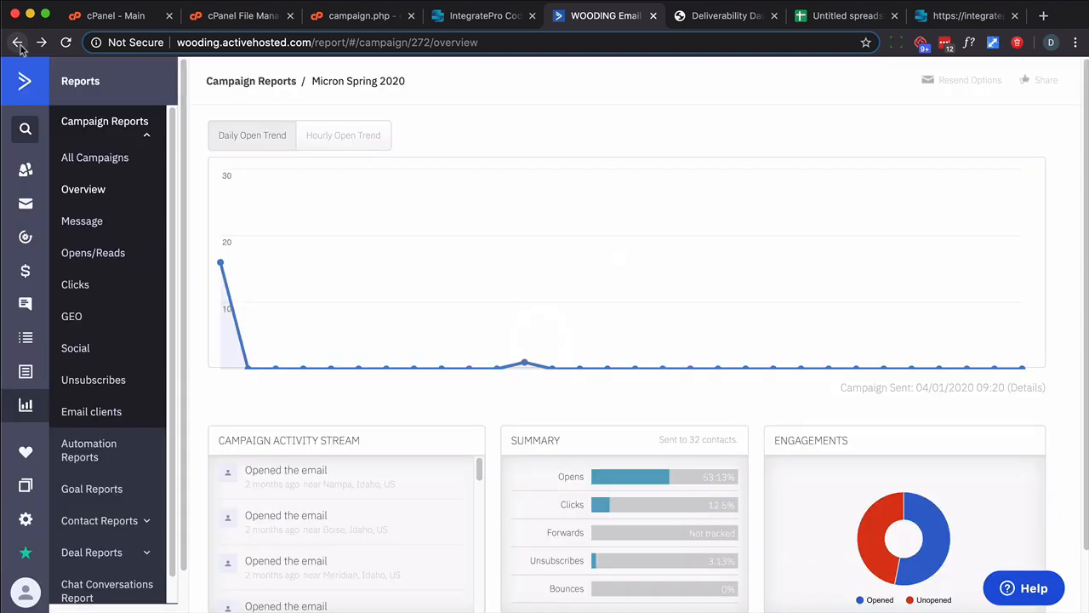
left_click(18, 43)
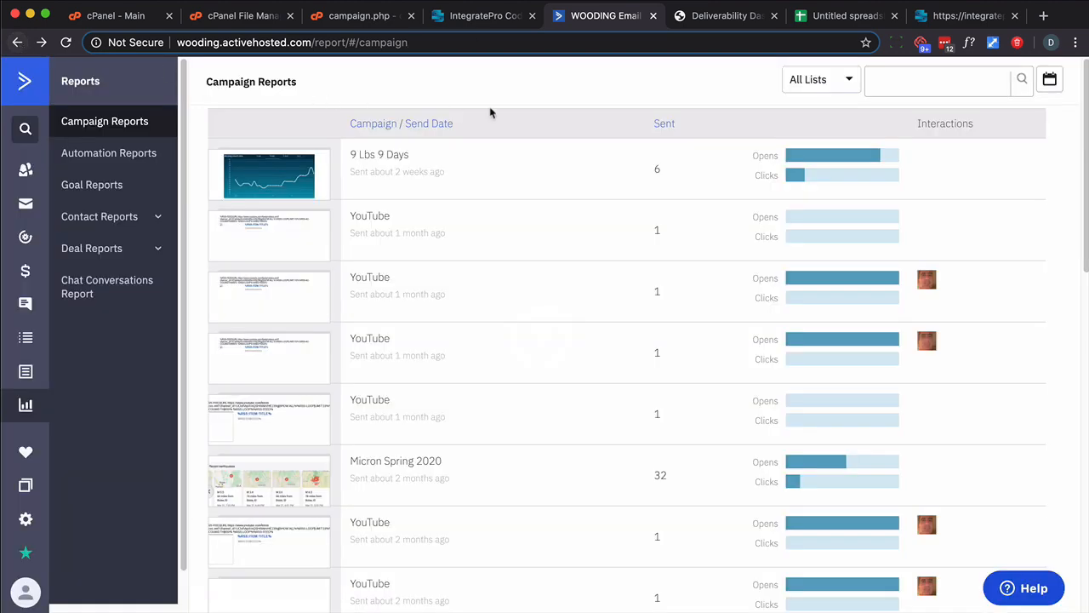
- Select the complete PHP script on the IntegratePro codeshare page for copying, from the opening <?php tag to the closing </html> tag
left_click(485, 17)
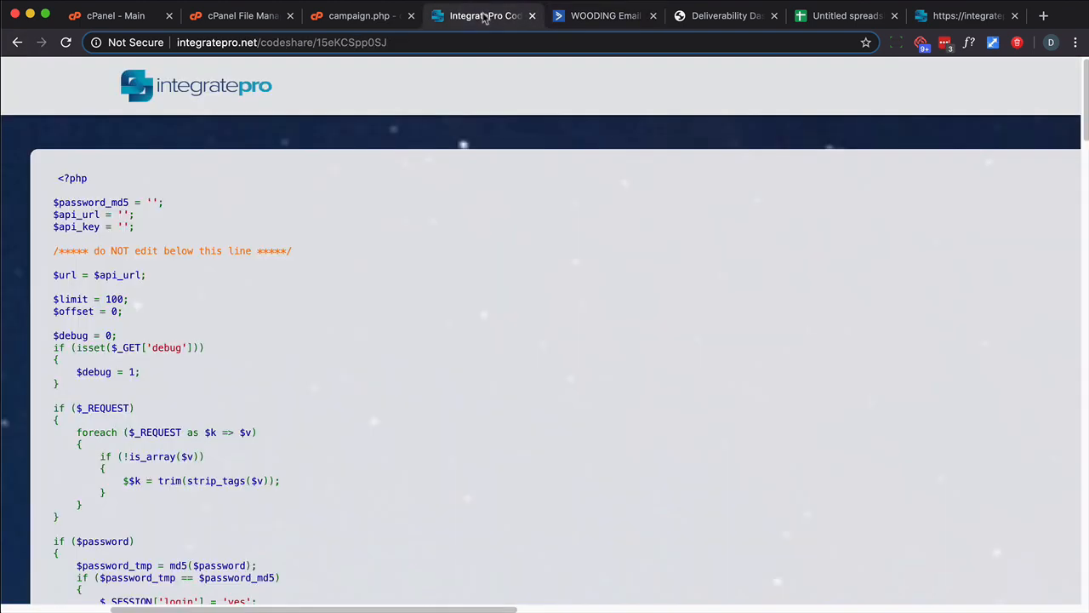
left_click(403, 41)
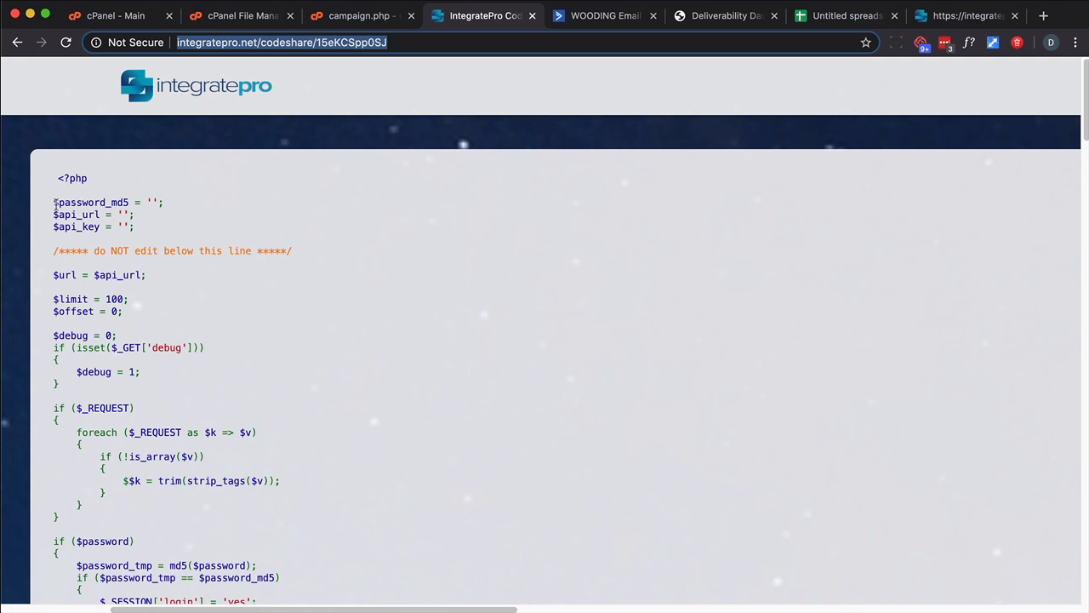
left_click(60, 177)
left_click_drag(60, 177, 105, 515)
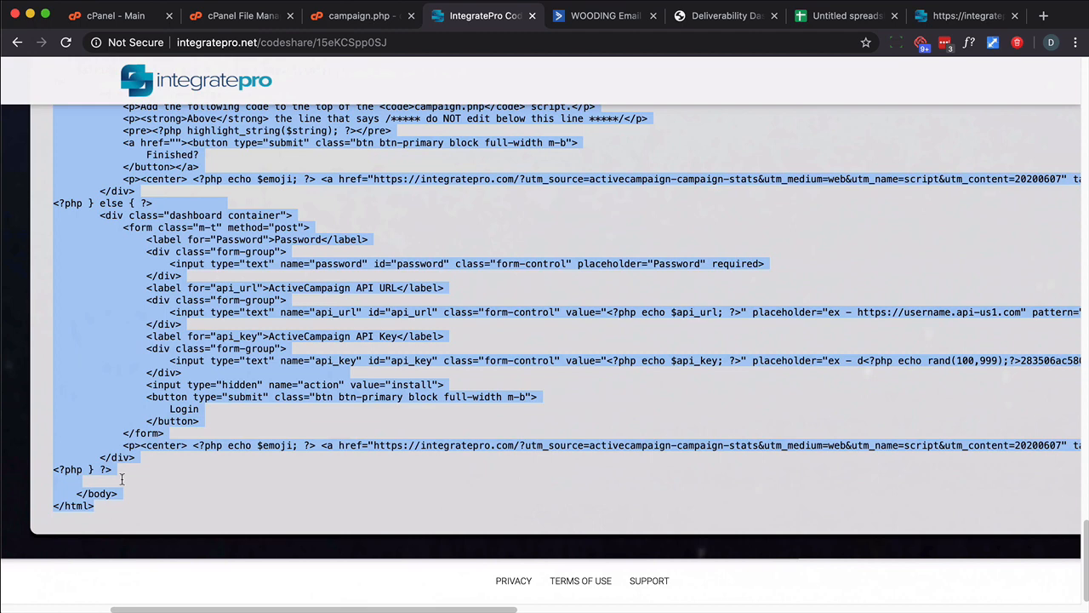
- Paste the copied script into the empty campaign.php file in the cPanel editor and save the file
left_click(372, 21)
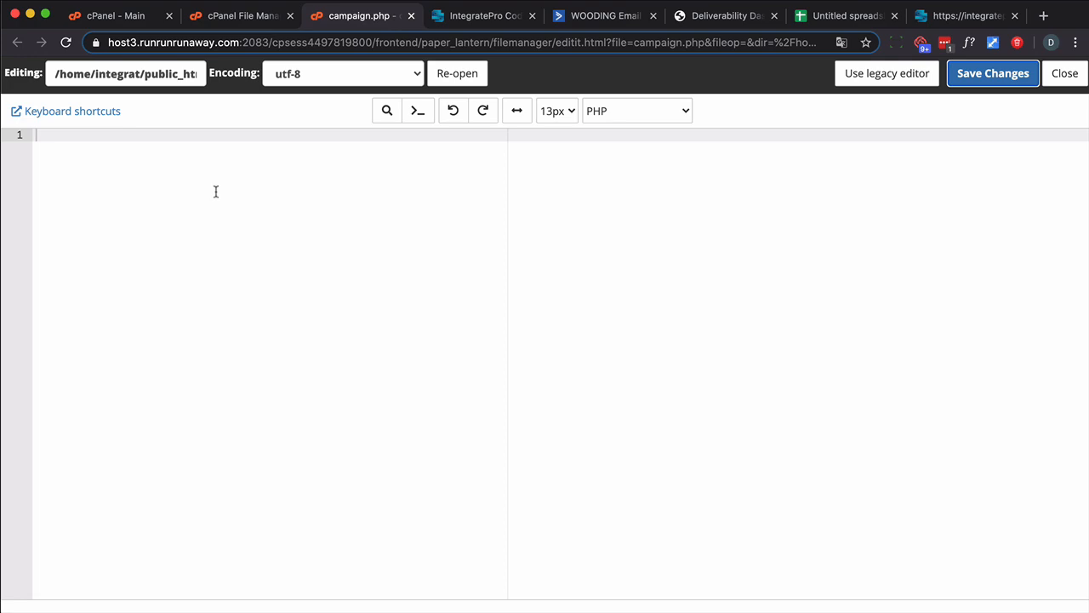
key("super+v")
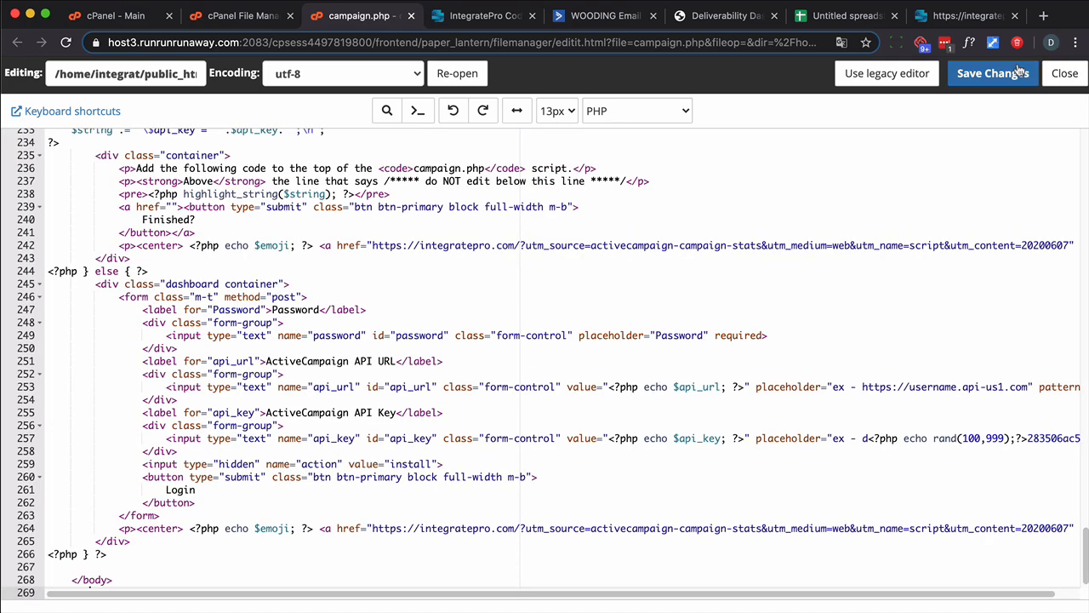
left_click(993, 73)
- Reload integratepro.com/campaign.php and replace the prefilled entry in the setup form's Password field with the chosen password
left_click(967, 15)
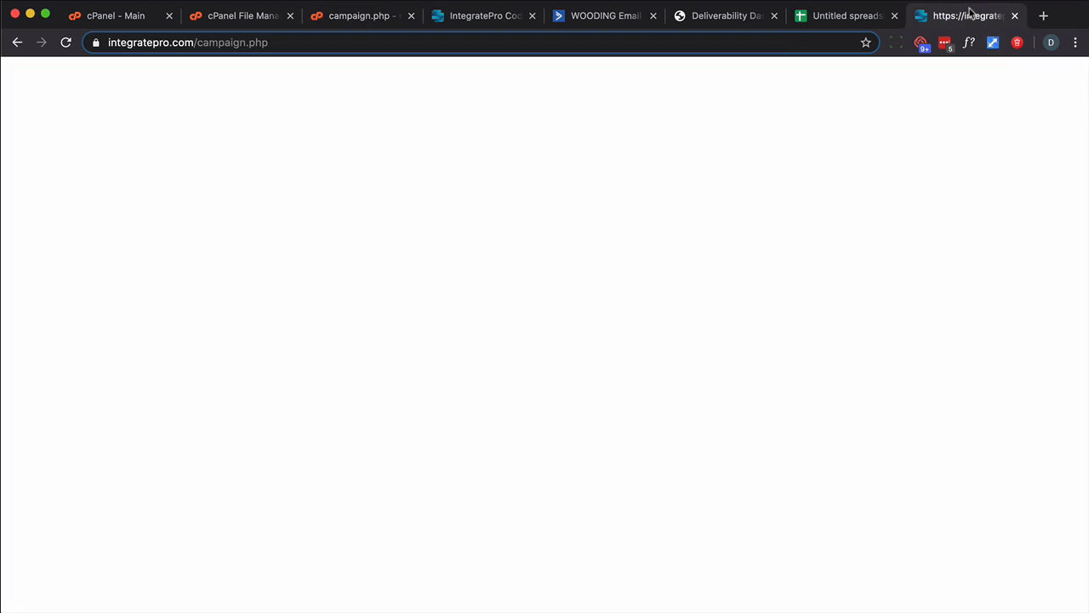
left_click(316, 42)
key("Return")
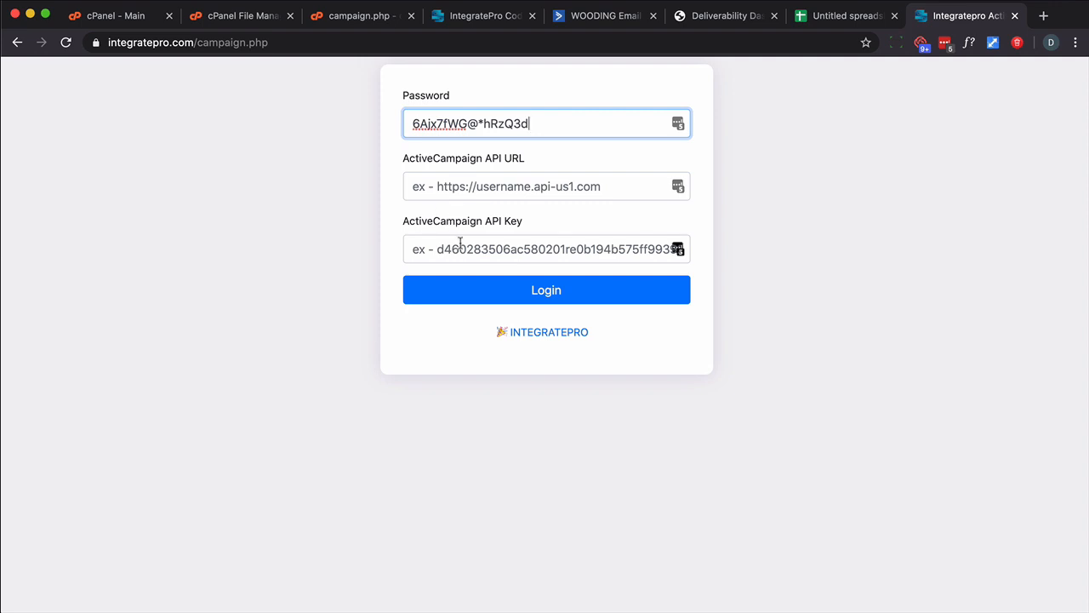
triple_click(474, 125)
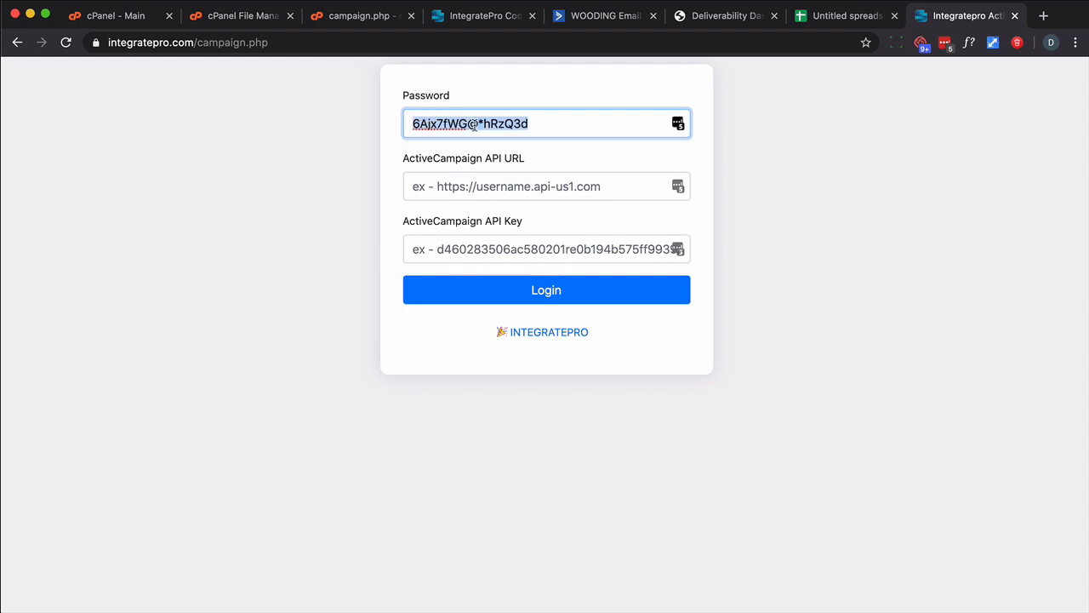
type("passw")
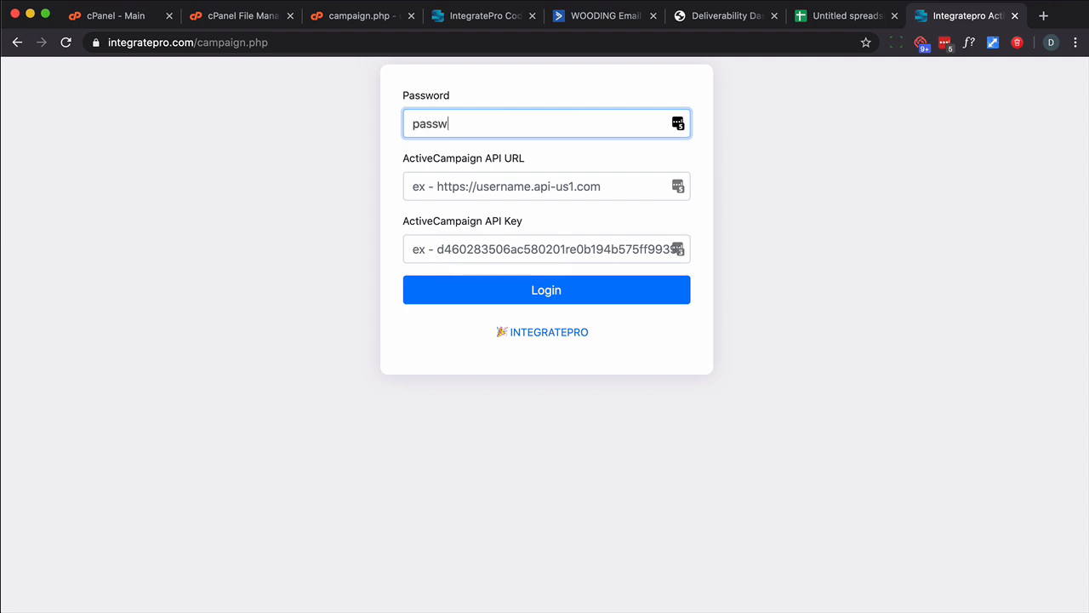
type("ord")
- Copy the API URL from ActiveCampaign's developer settings into the ActiveCampaign API URL field of the campaign.php setup form
left_click(594, 19)
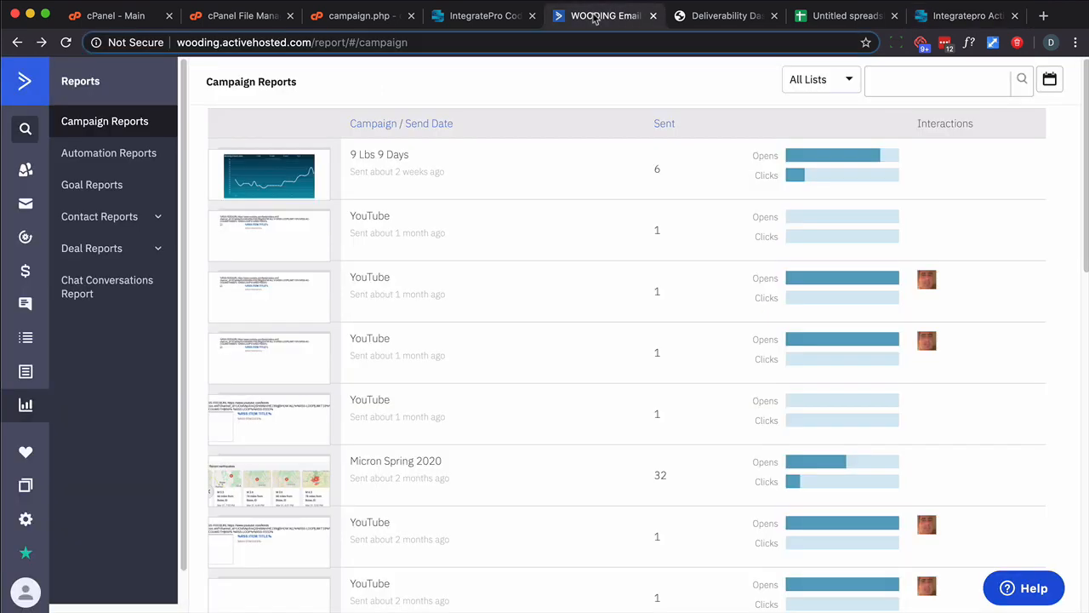
left_click(27, 522)
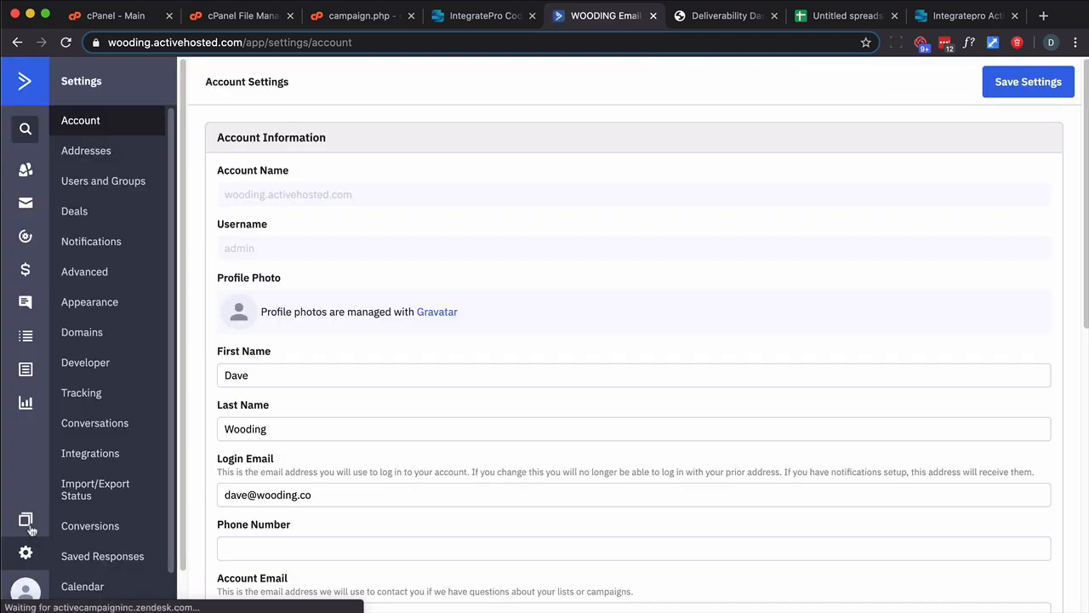
left_click(77, 362)
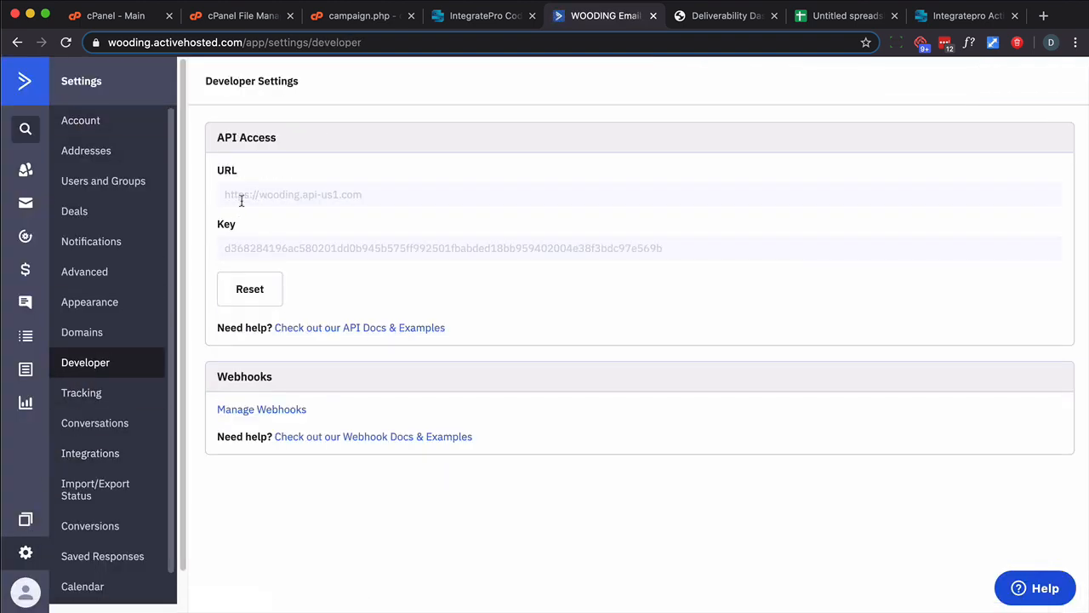
double_click(242, 197)
triple_click(242, 197)
key("super+c")
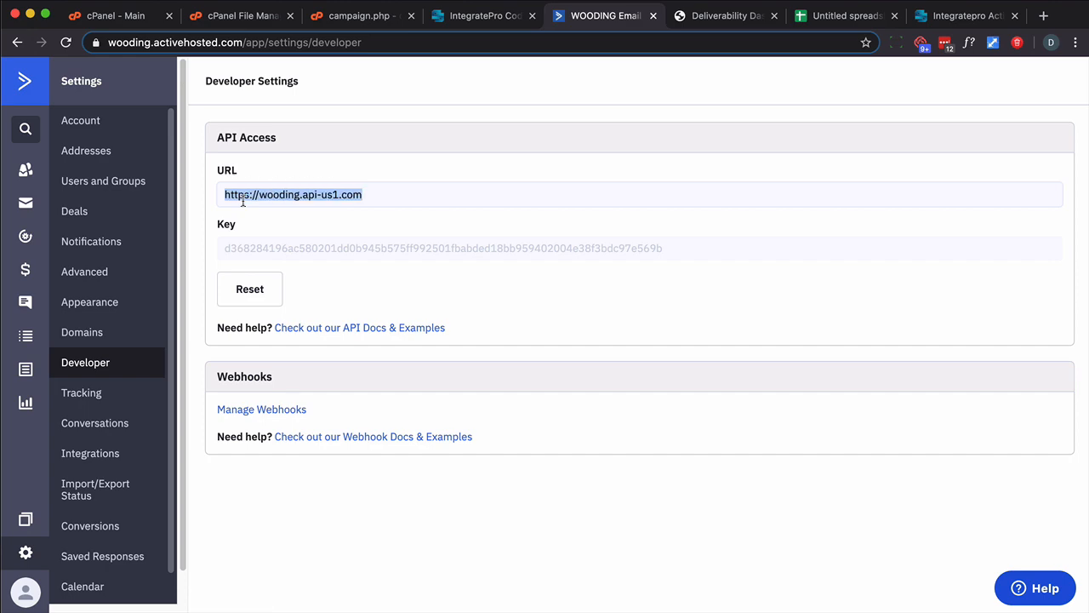
left_click(500, 23)
left_click(947, 20)
left_click(583, 179)
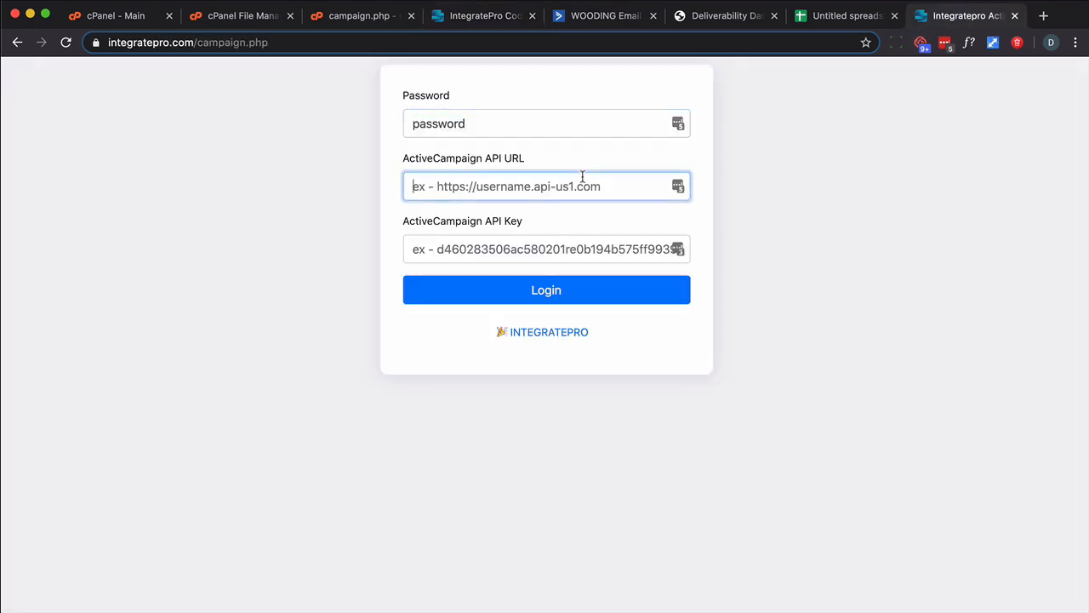
key("super+v")
- Copy the API key from ActiveCampaign's developer settings into the setup form's API Key field and submit the form
left_click(589, 28)
triple_click(388, 245)
left_click(947, 17)
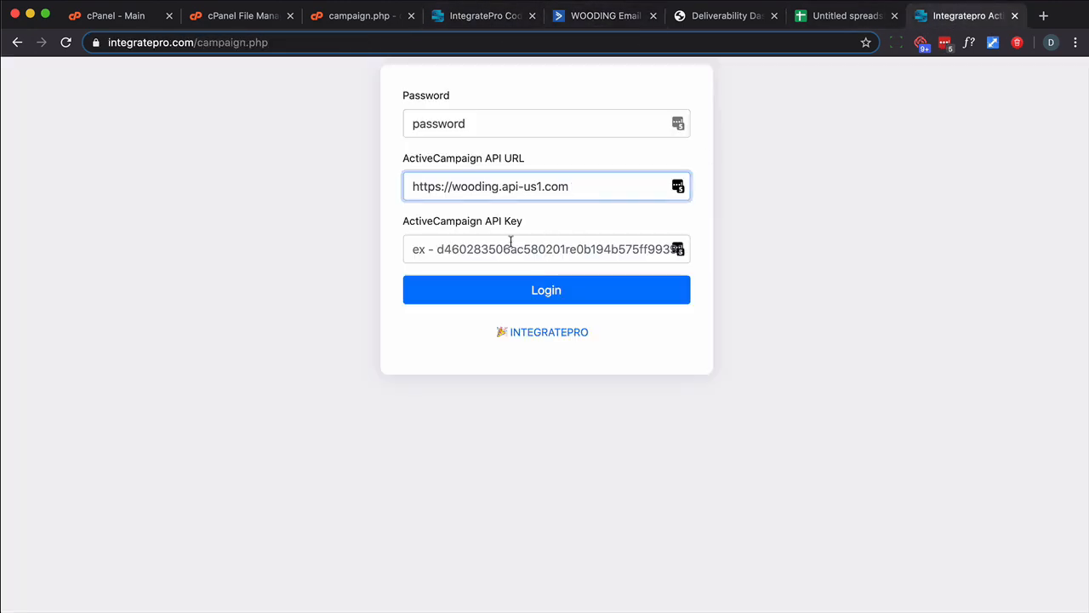
left_click(511, 242)
key("super+v")
left_click(522, 293)
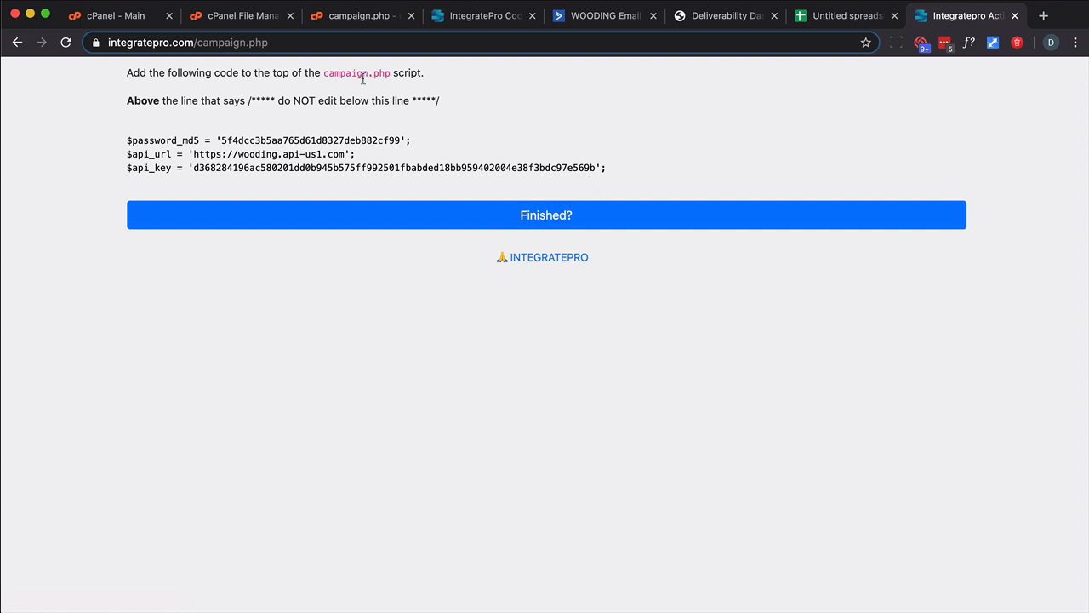
- Copy the generated $password_md5, $api_url and $api_key lines from the setup page
double_click(283, 101)
left_click_drag(319, 104, 376, 103)
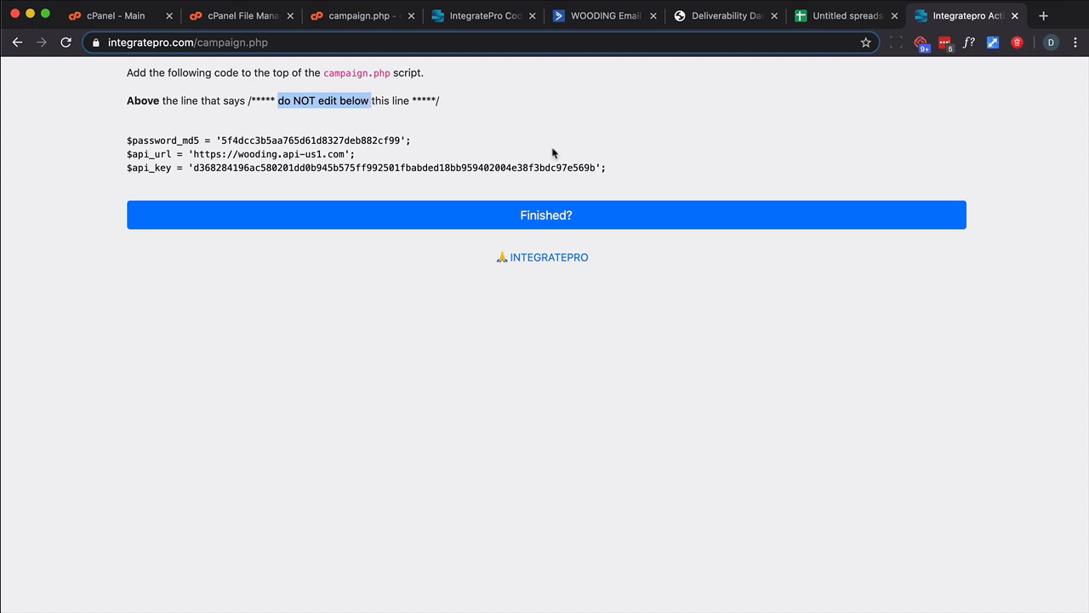
left_click_drag(622, 171, 130, 143)
key("super+c")
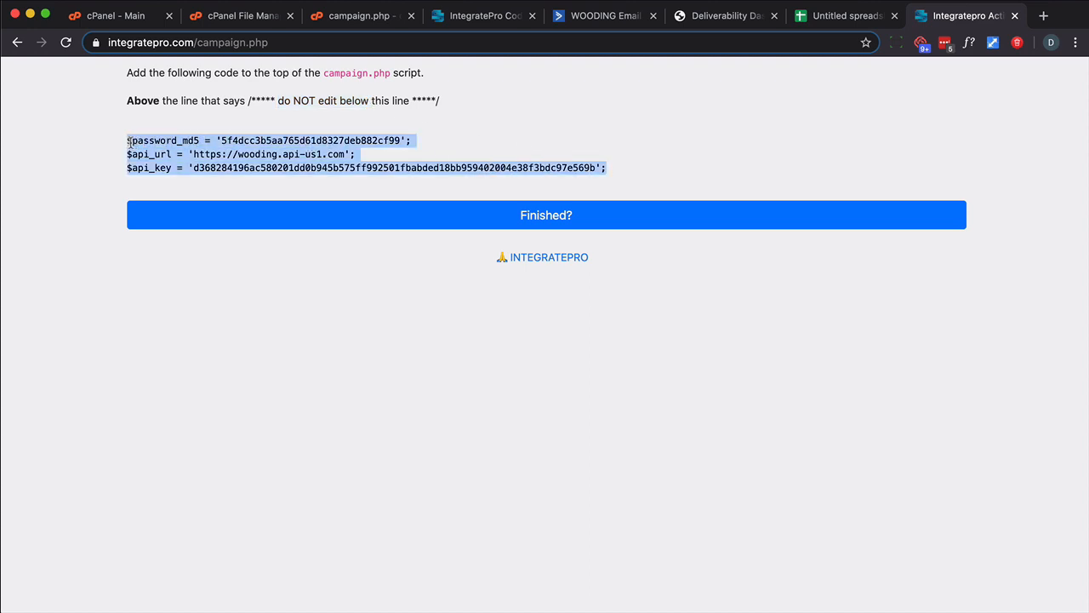
- Replace the three empty credential variables on lines 3–5 of campaign.php with the copied lines, save the file and return to the setup page
left_click(349, 16)
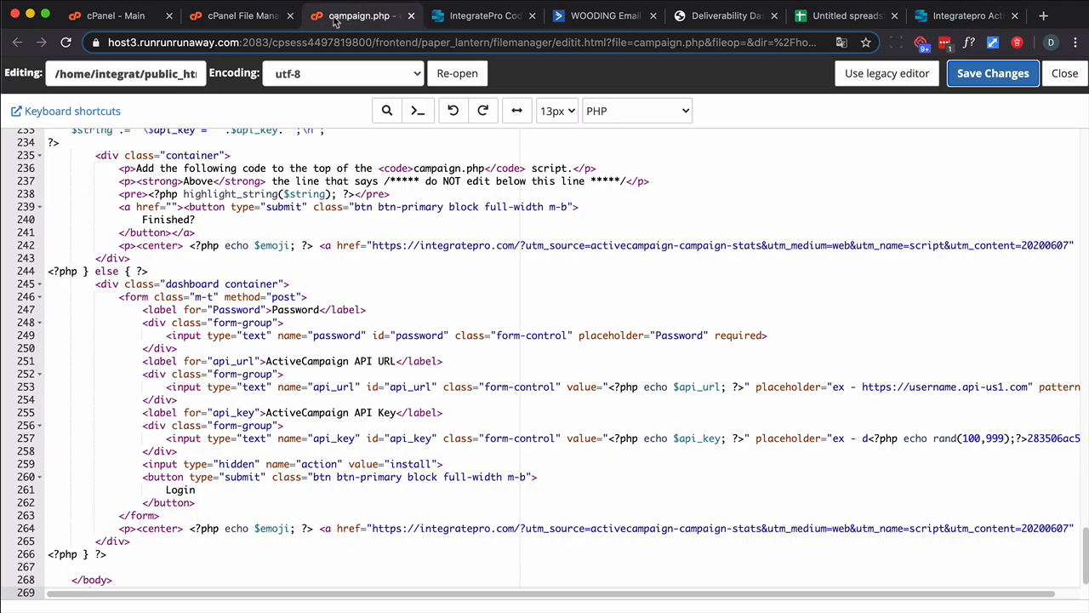
scroll(422, 466, "up", 20)
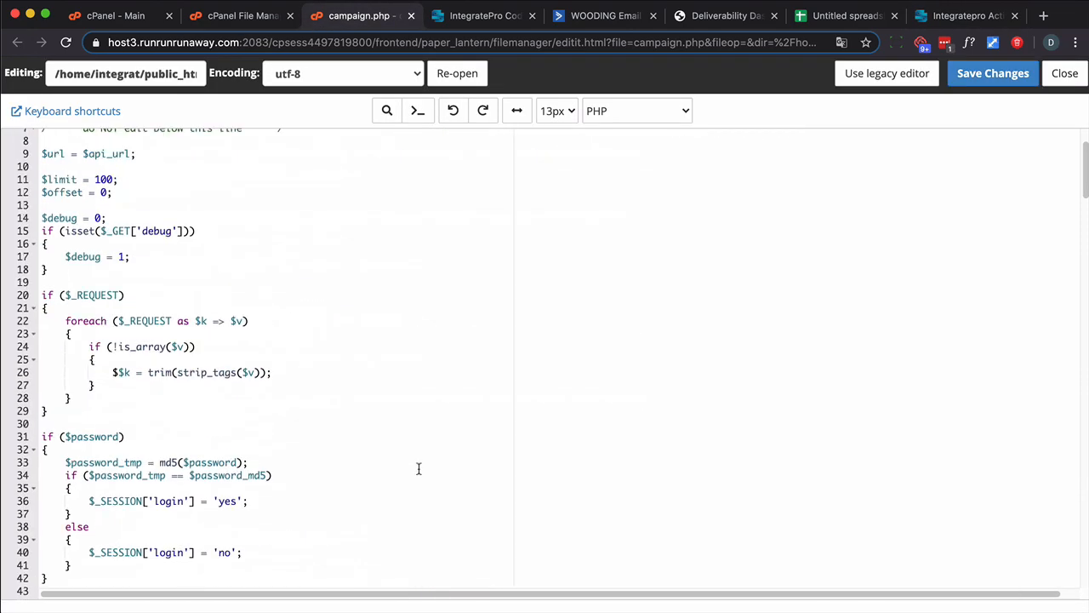
scroll(419, 469, "up", 3)
left_click(139, 188)
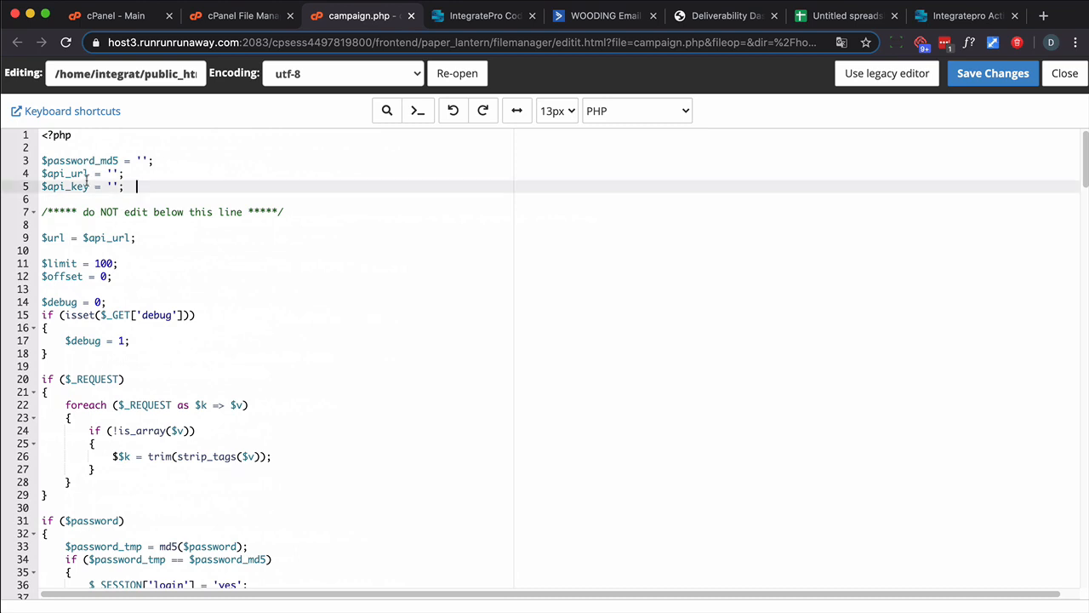
left_click_drag(17, 186, 17, 161)
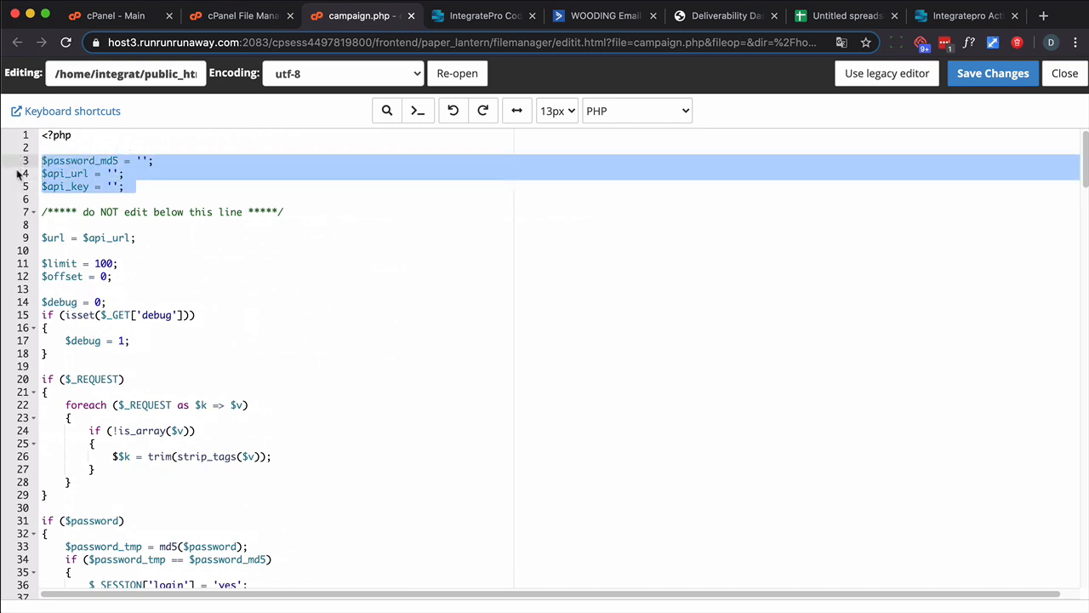
key("super+v")
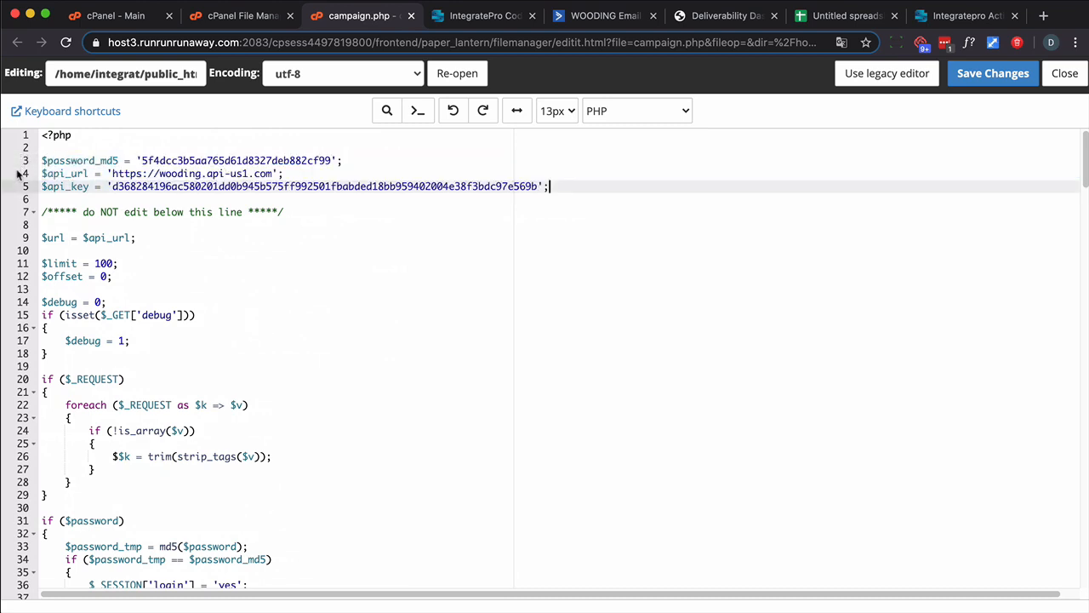
double_click(247, 161)
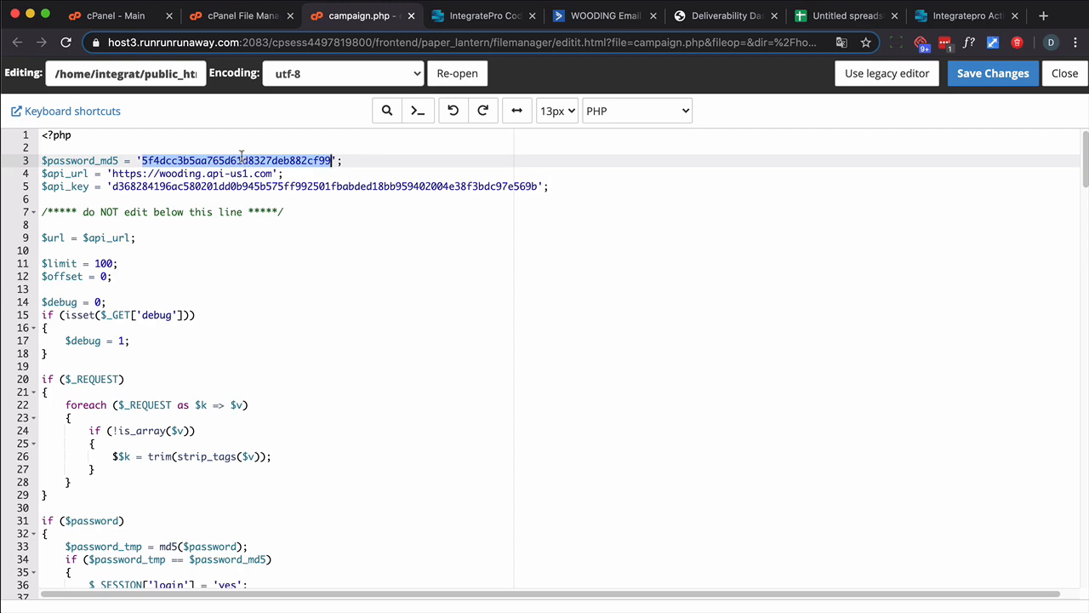
left_click(995, 78)
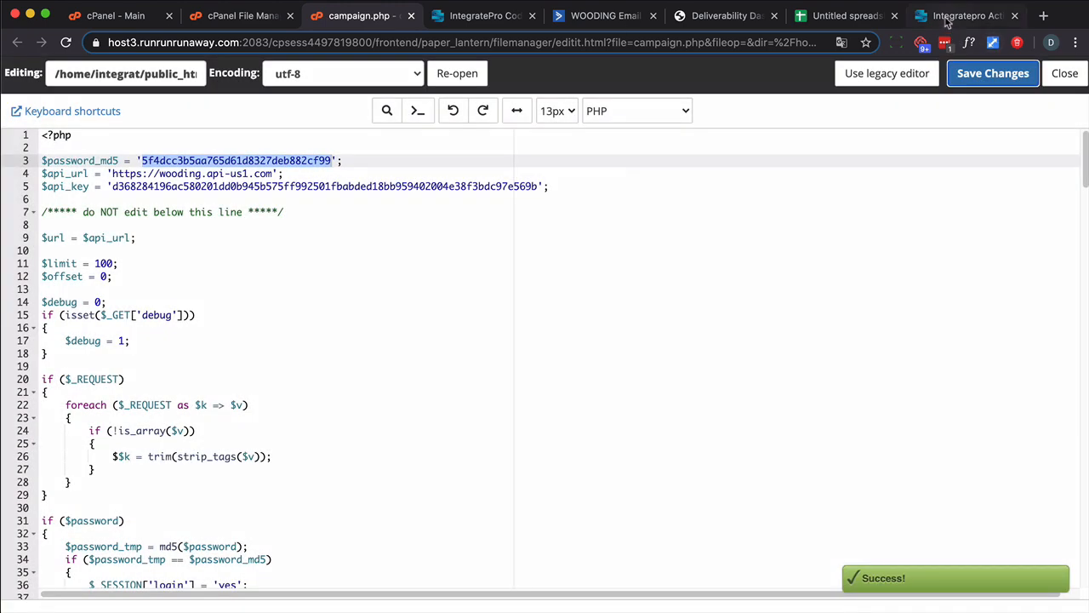
left_click(946, 19)
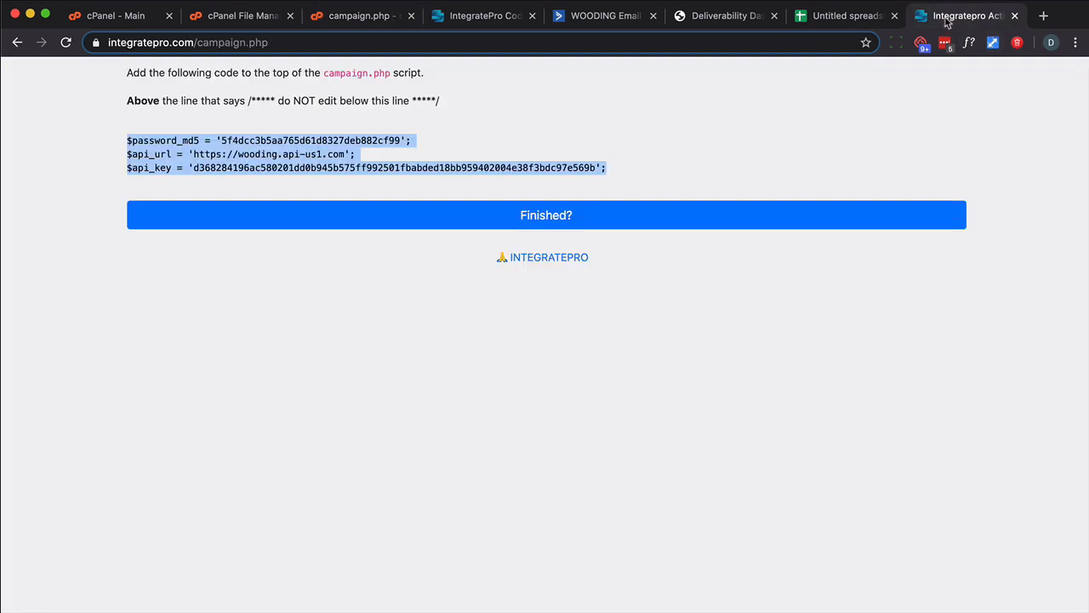
- Finish the script setup, log in to campaign.php with the script password, and decline the password manager's offer to update an account
left_click(572, 218)
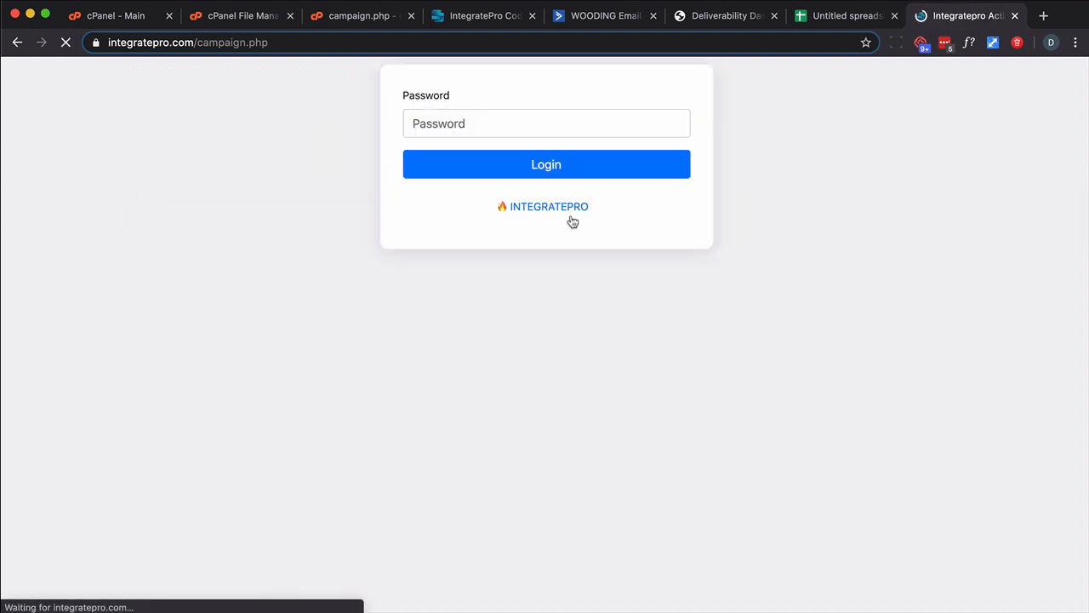
left_click(468, 120)
double_click(467, 121)
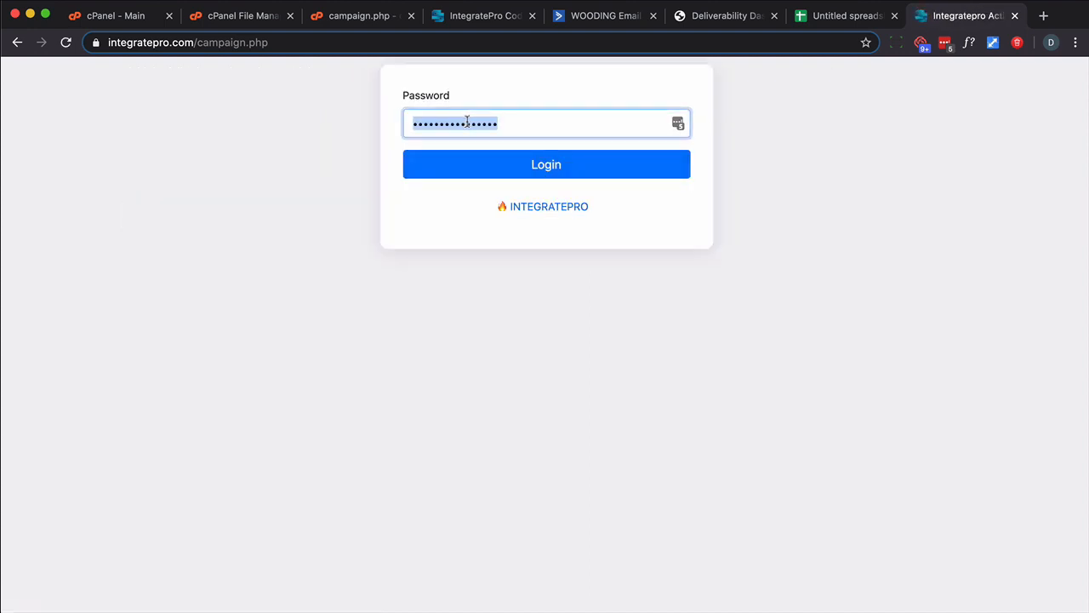
type("•••")
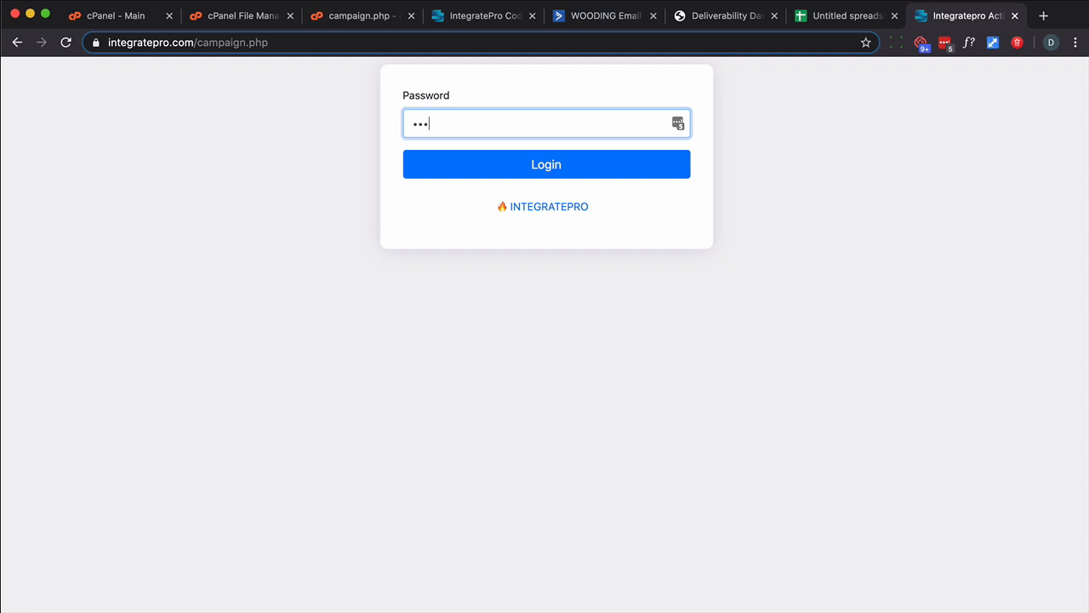
key("BackSpace")
key("BackSpace")
key("BackSpace")
type("•••••••••••")
key("super+a")
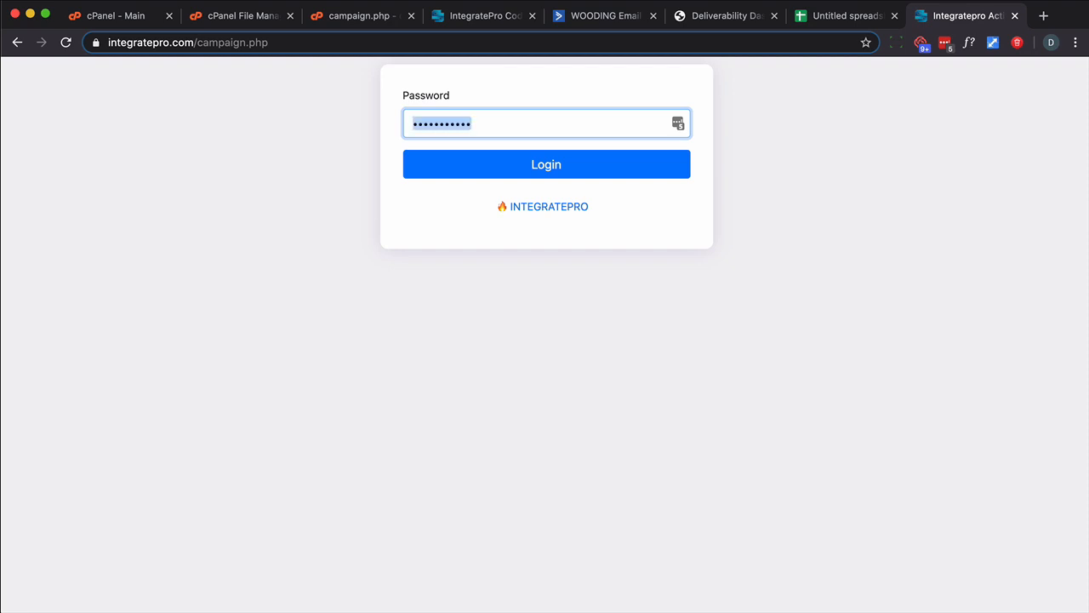
type("••••••••")
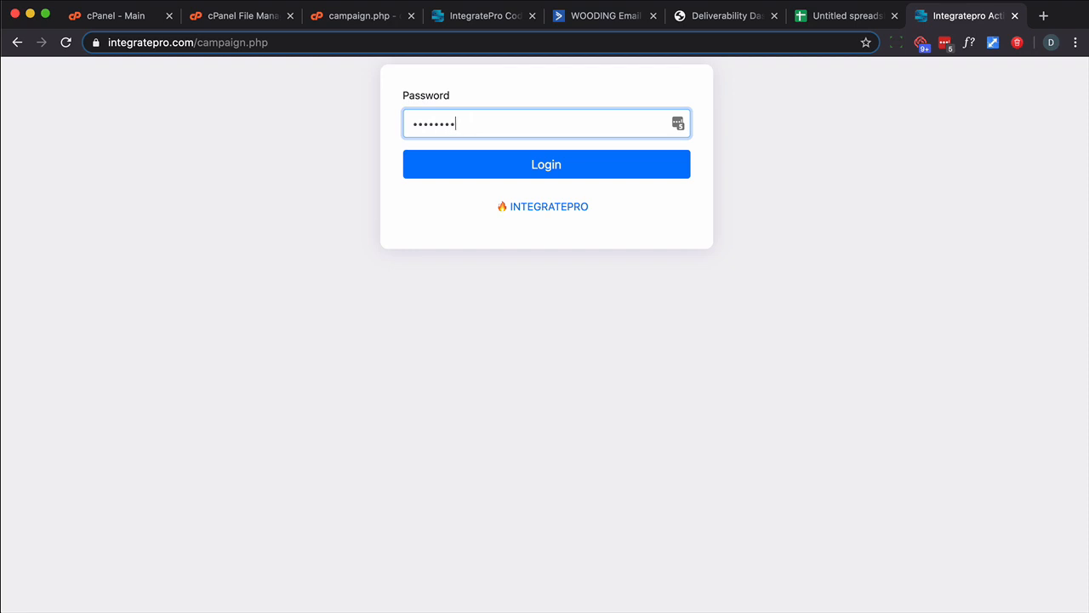
key("Return")
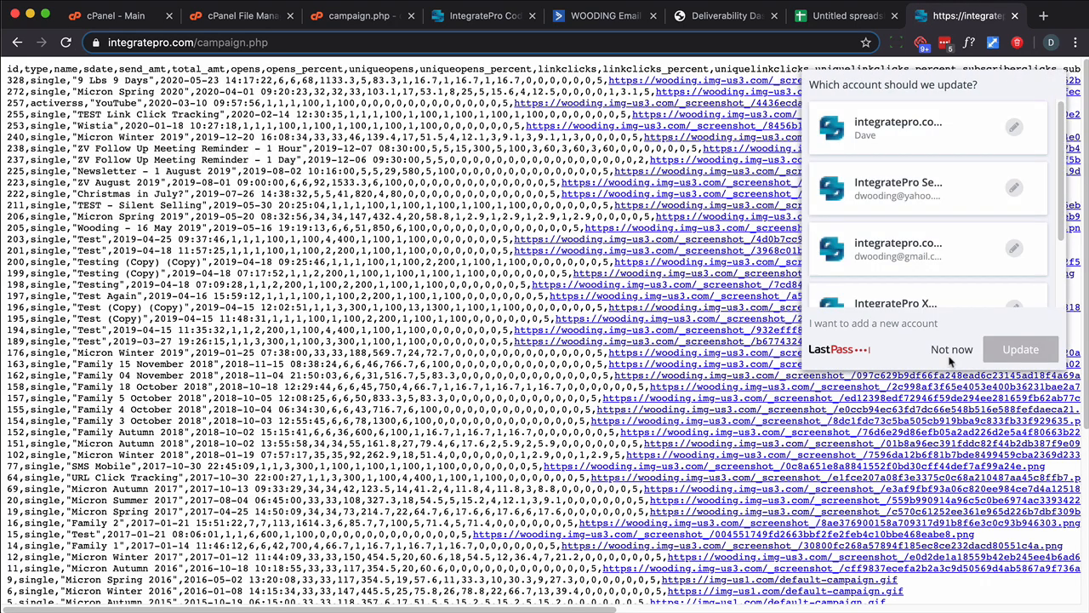
left_click(953, 357)
- Copy all of the campaign.php output into Sheet7 of the Google Sheets spreadsheet starting at A1, and split the text into columns
scroll(893, 406, "down", 5)
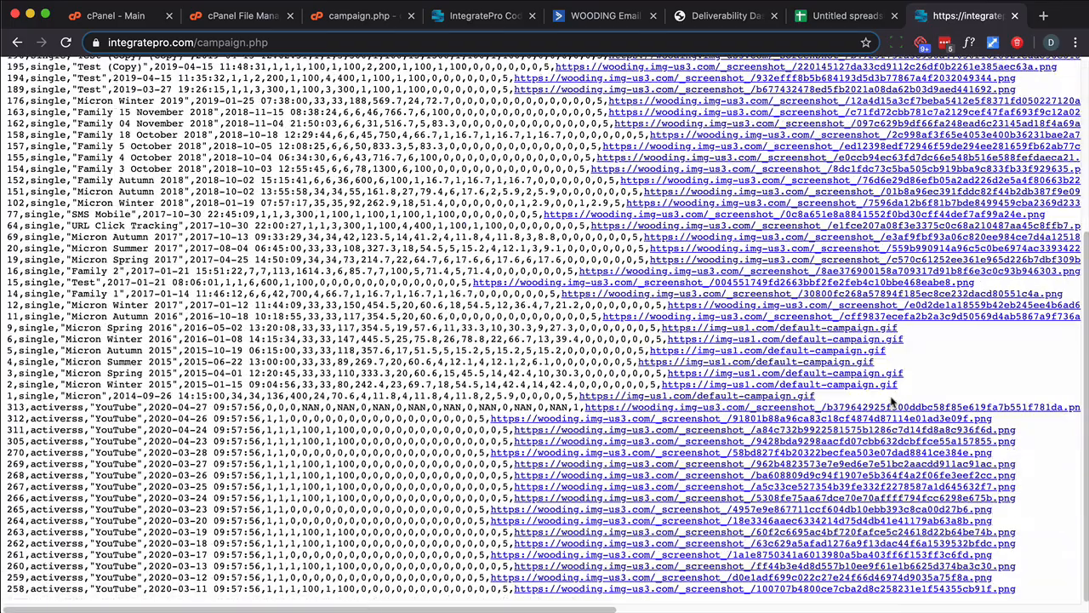
scroll(891, 400, "up", 5)
scroll(892, 400, "down", 5)
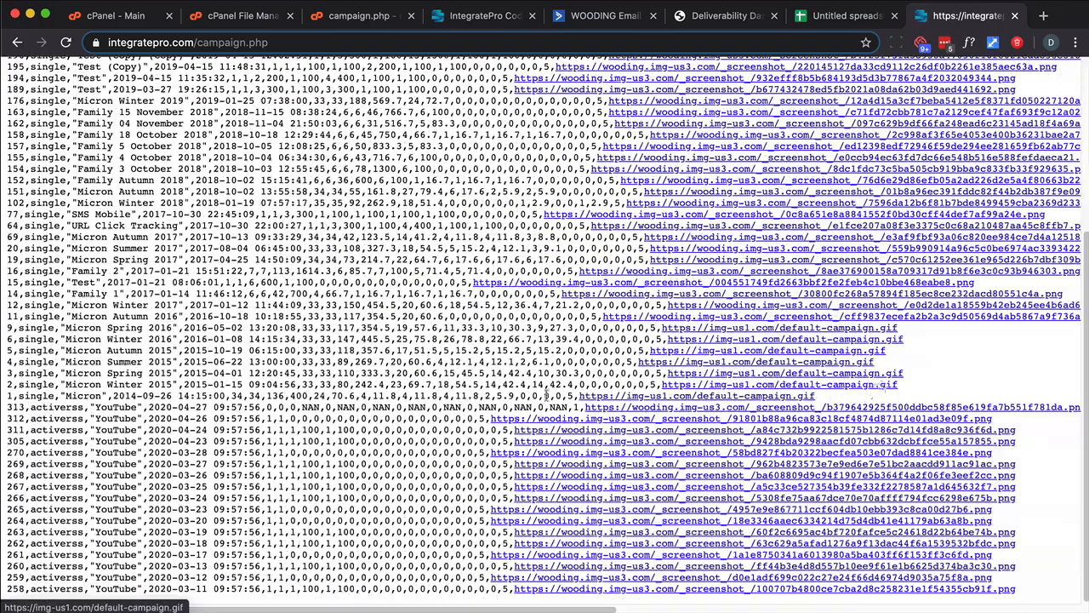
scroll(510, 422, "up", 5)
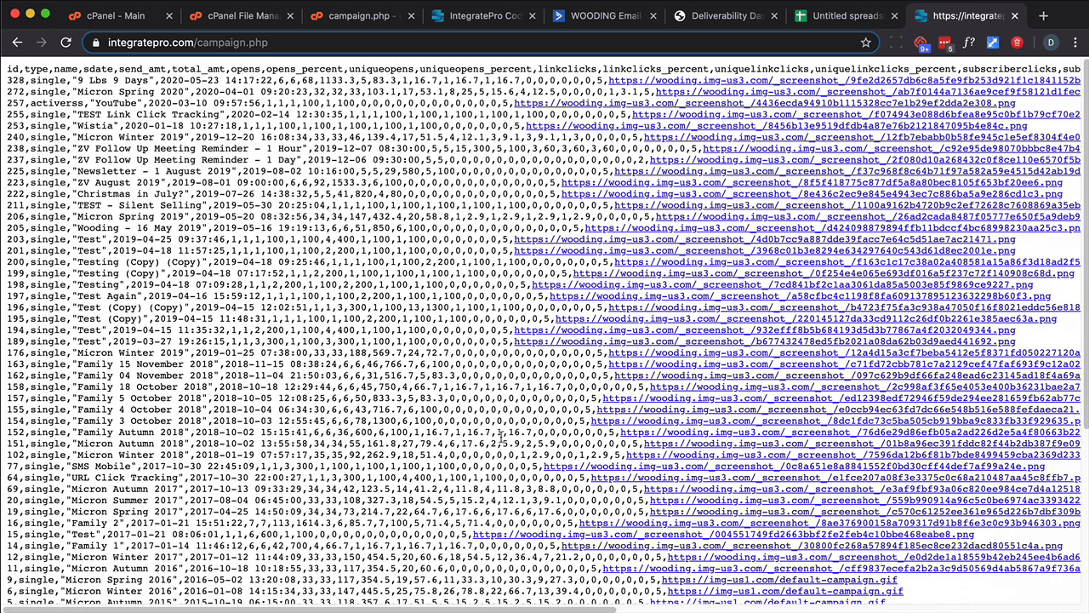
key("super+a")
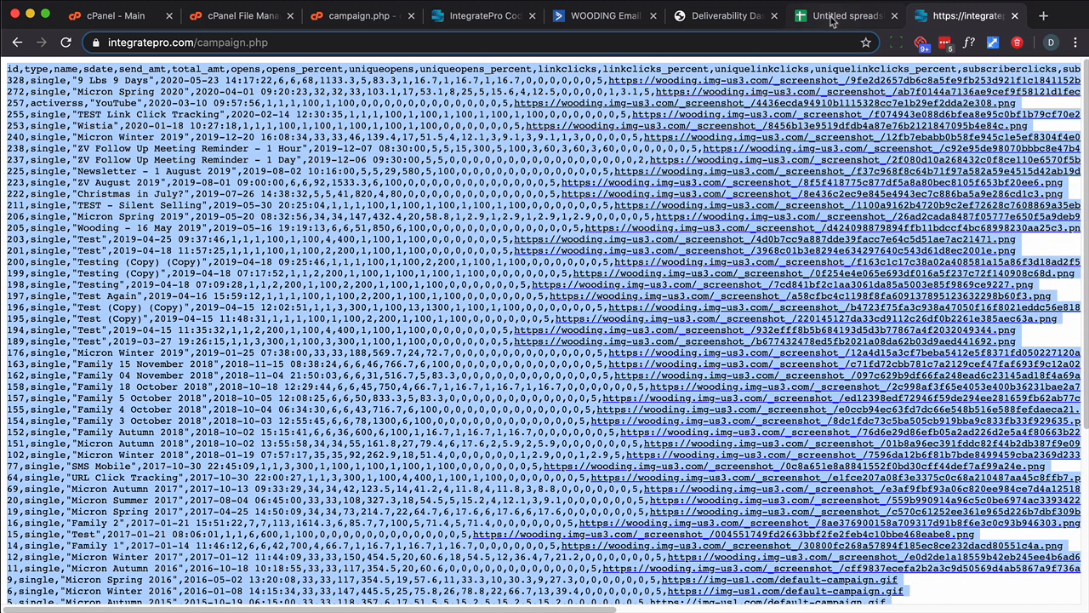
left_click(832, 22)
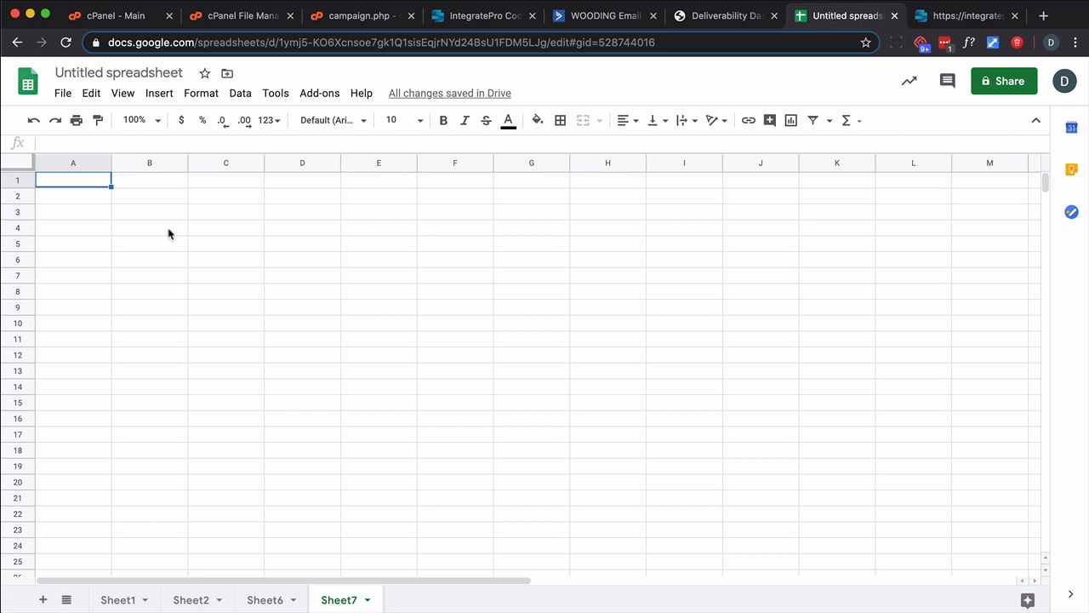
left_click(63, 94)
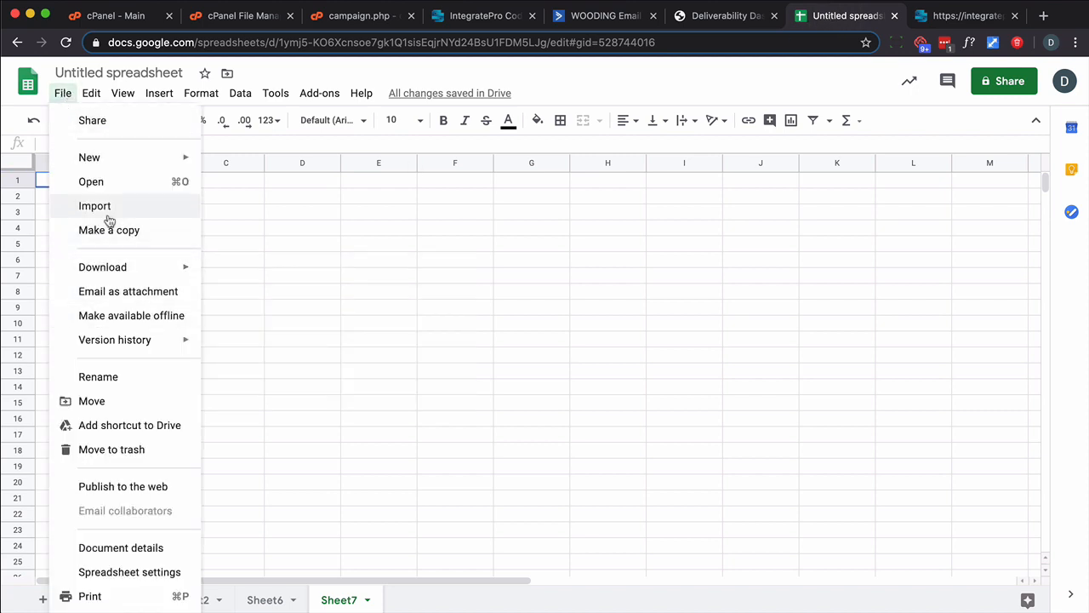
mouse_move(91, 93)
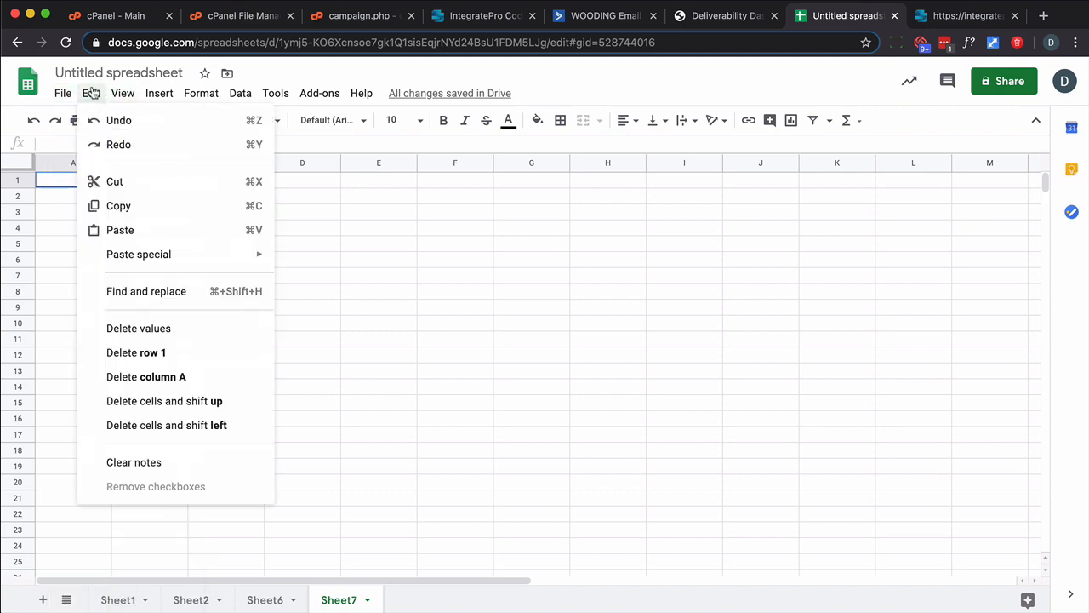
left_click(120, 230)
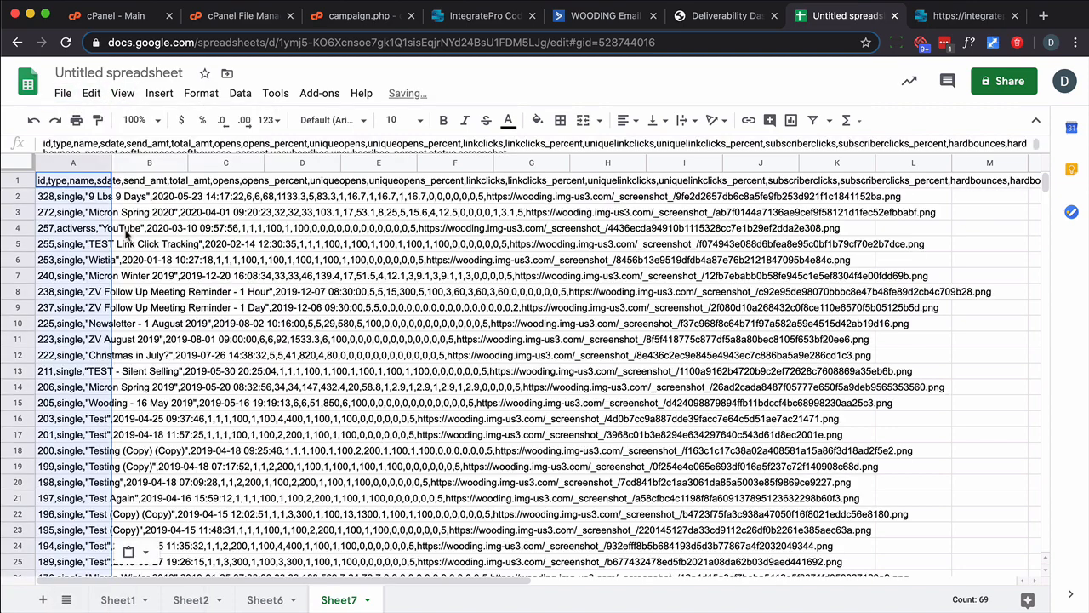
left_click(238, 93)
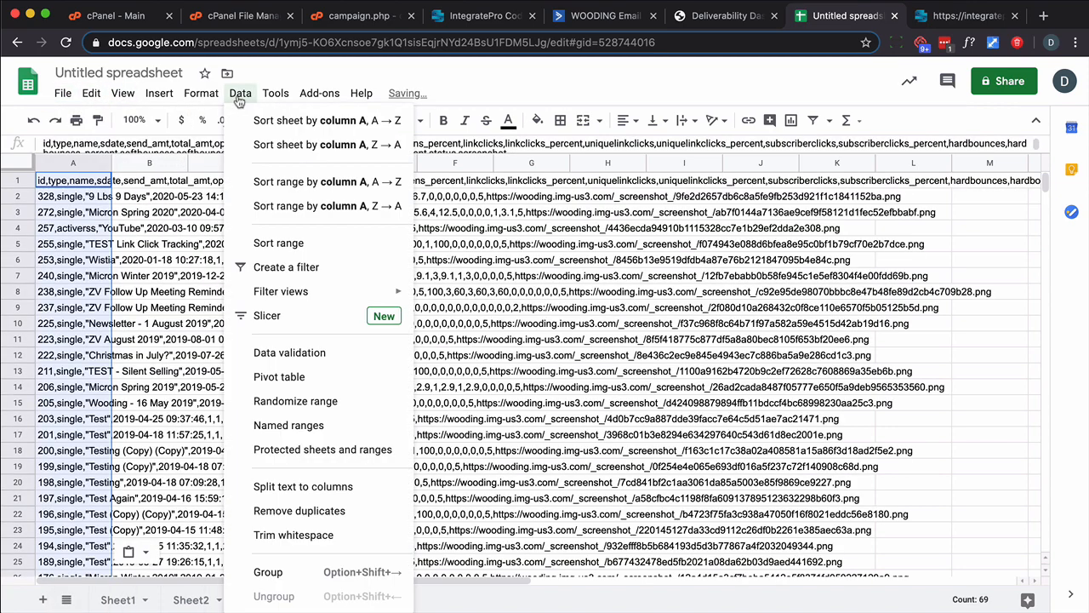
left_click(345, 490)
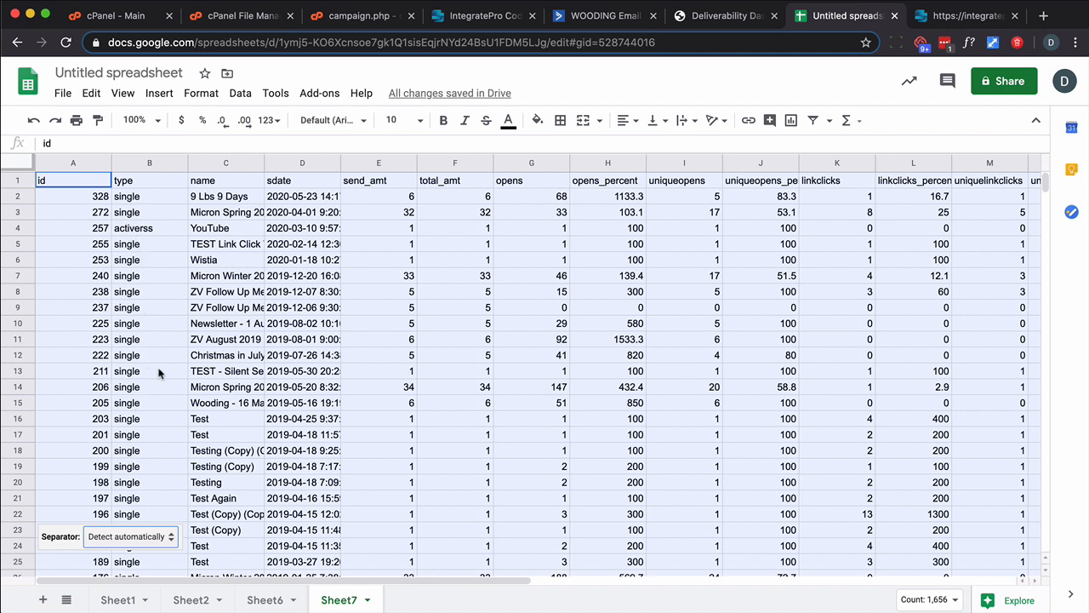
- Freeze row 1 of Sheet7 and turn on a filter across the whole sheet
left_click(17, 181)
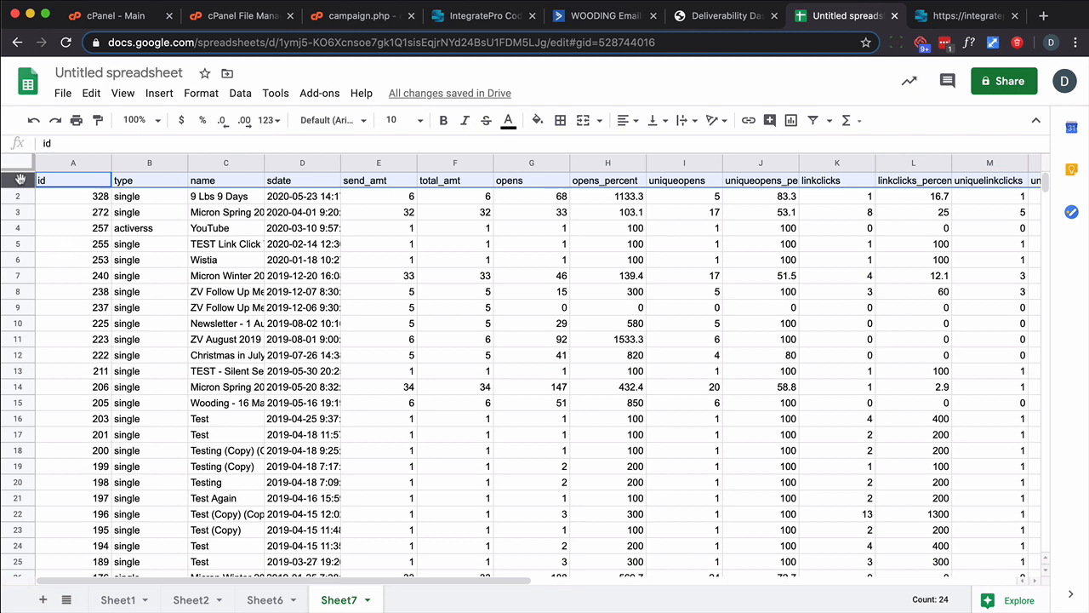
left_click(124, 93)
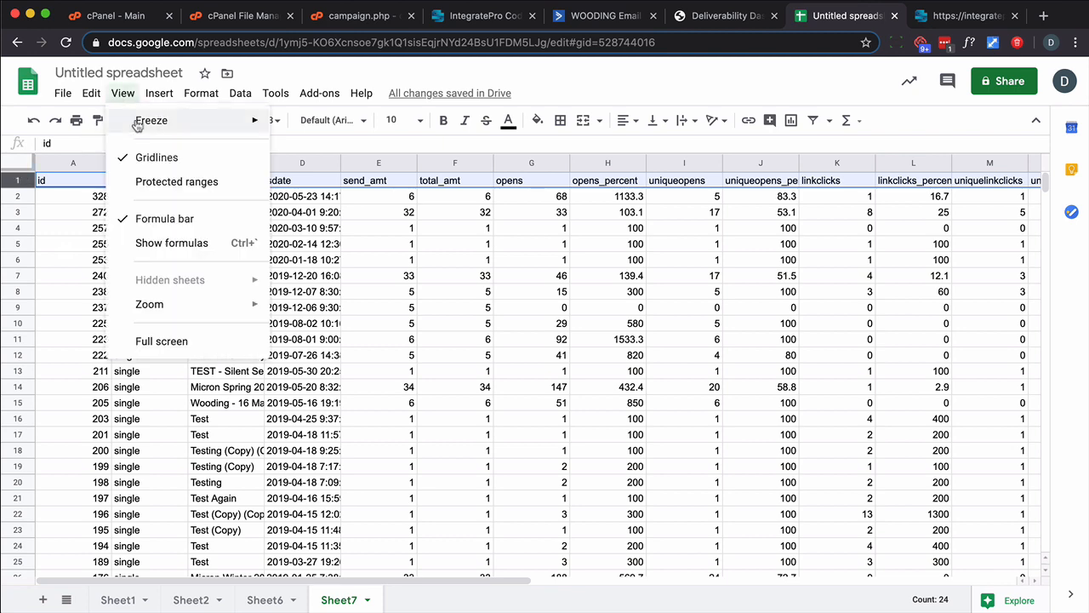
mouse_move(201, 124)
left_click(309, 150)
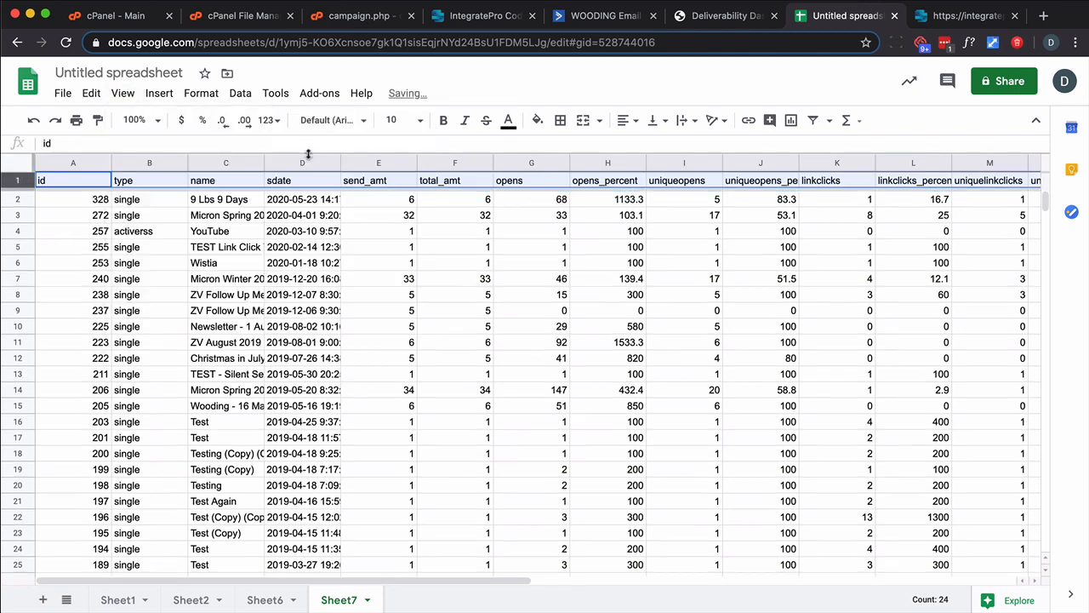
left_click(20, 162)
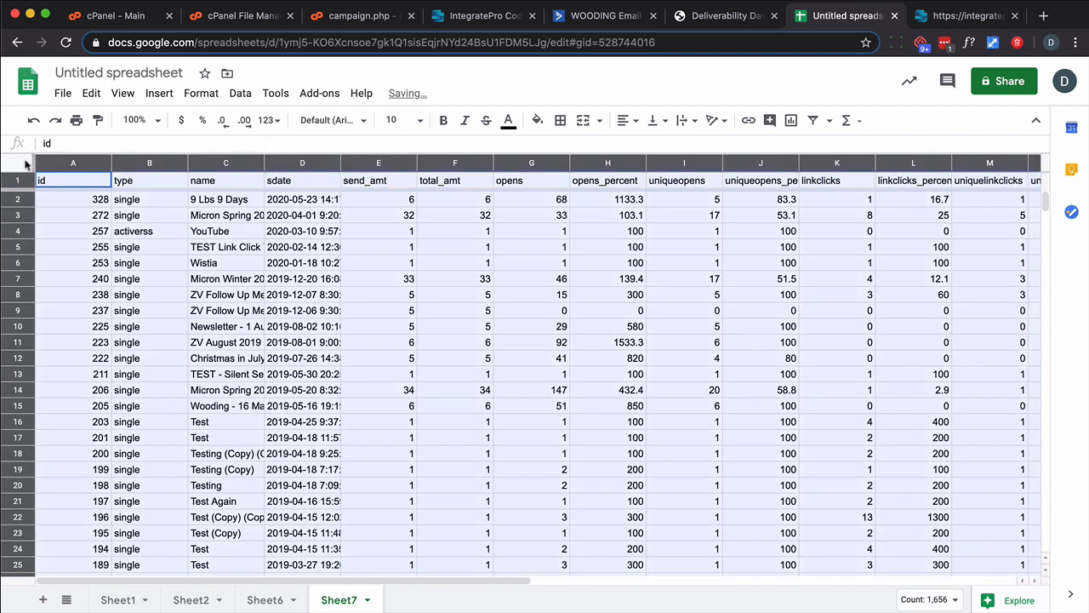
left_click(814, 121)
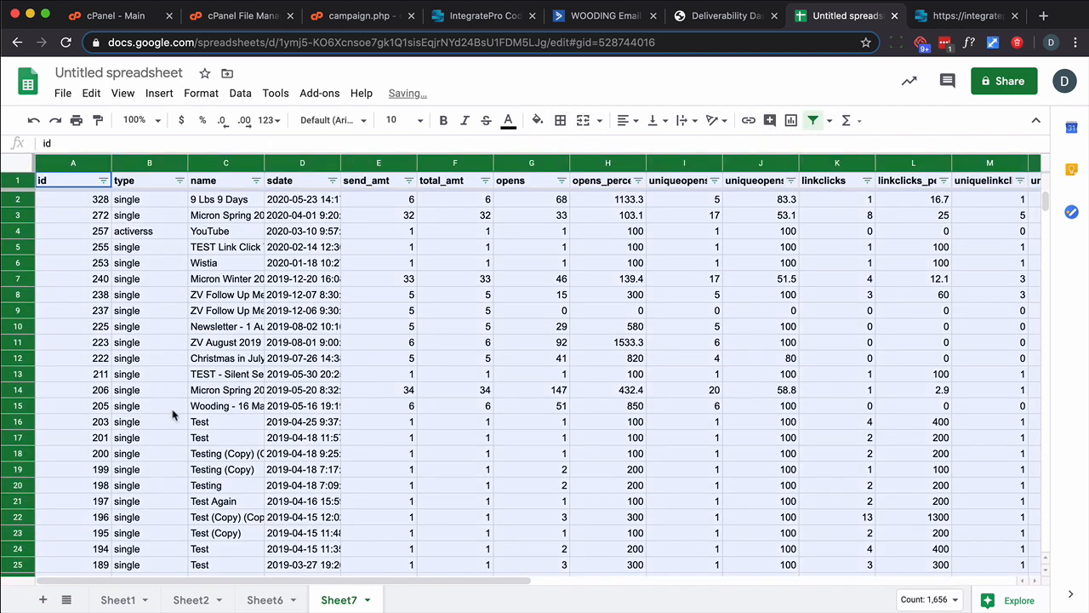
- Filter the type column to show only activerss rows, excluding blanks and single
left_click(179, 180)
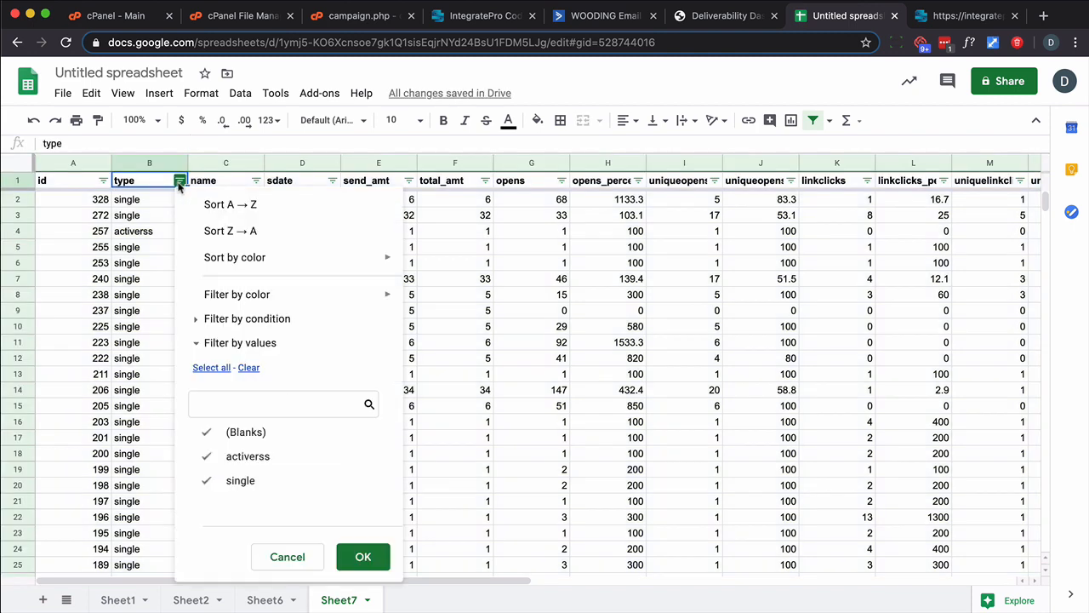
left_click(223, 432)
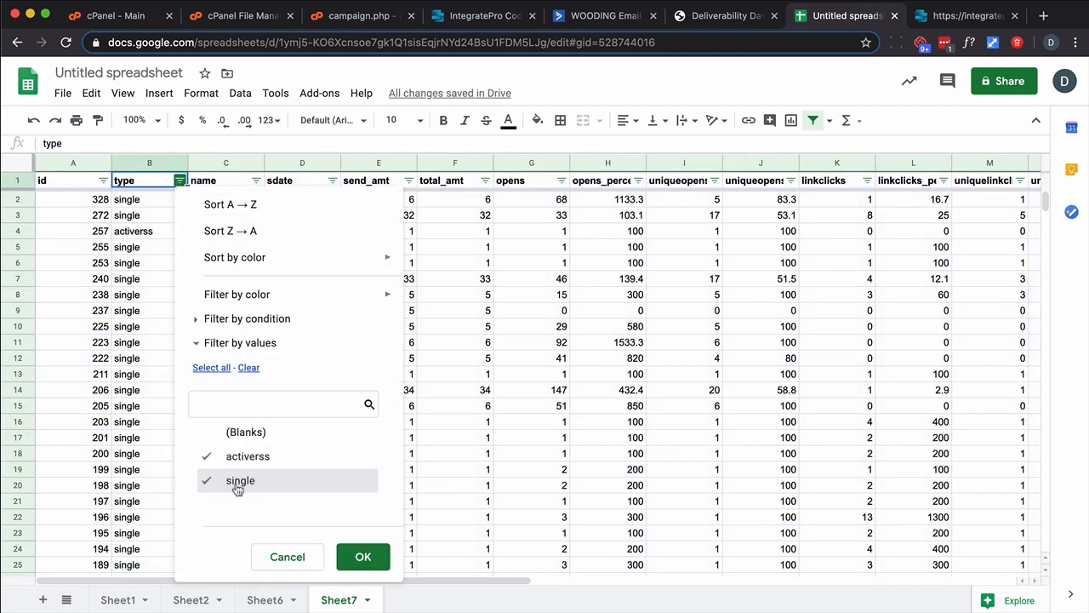
left_click(238, 485)
left_click(366, 560)
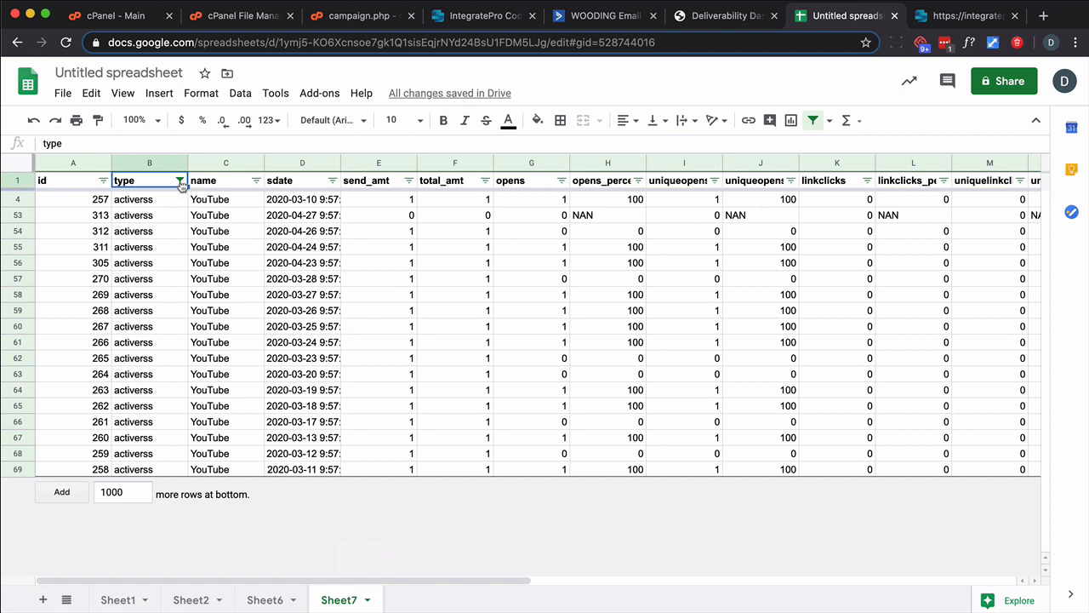
- Reset the type column filter so that all of its values are included
left_click(179, 181)
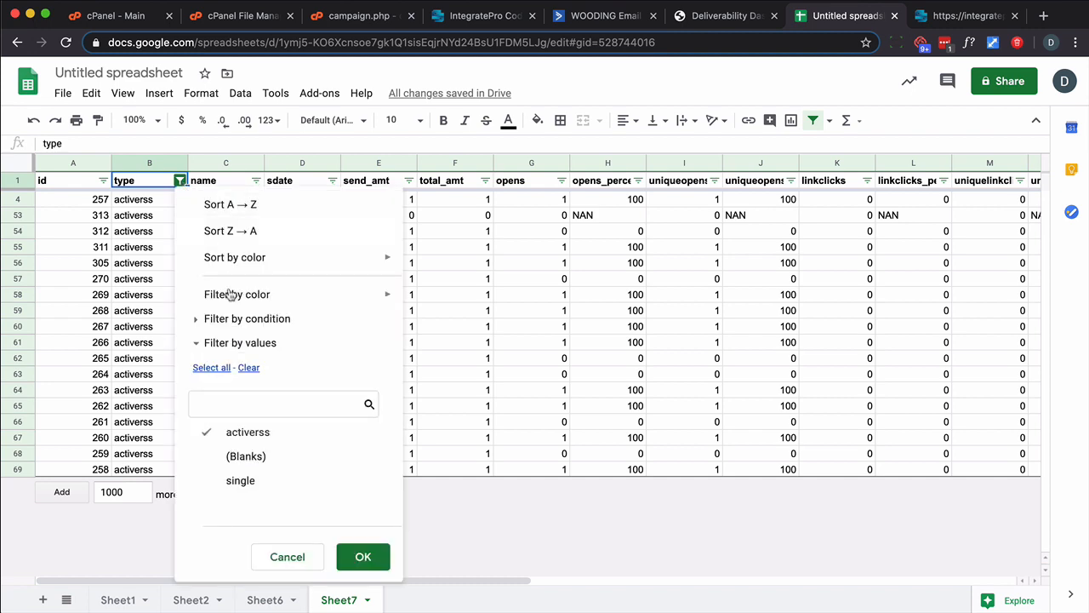
left_click(204, 370)
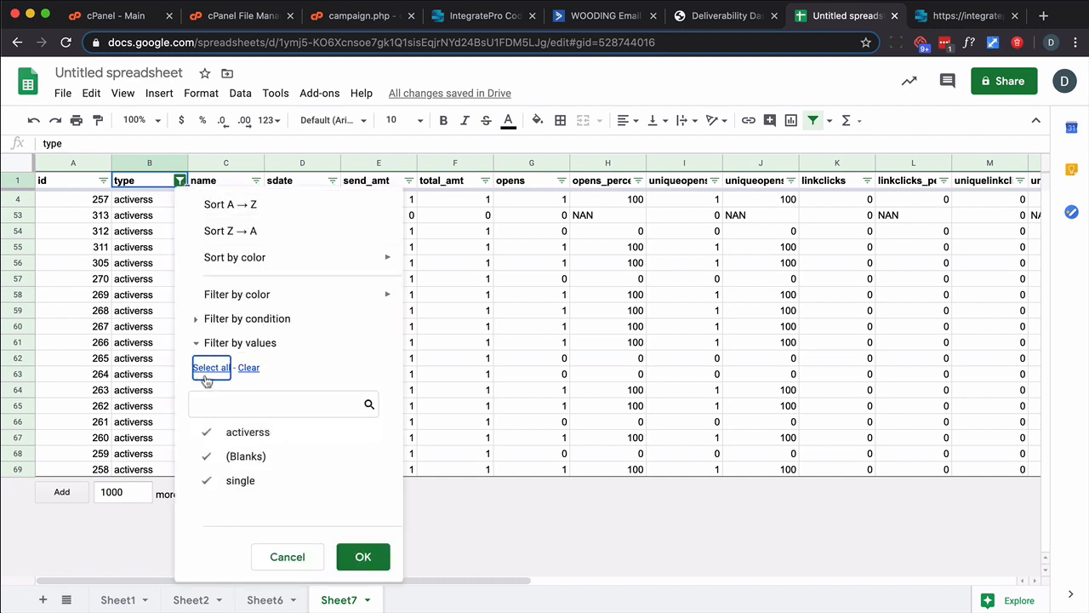
left_click(364, 557)
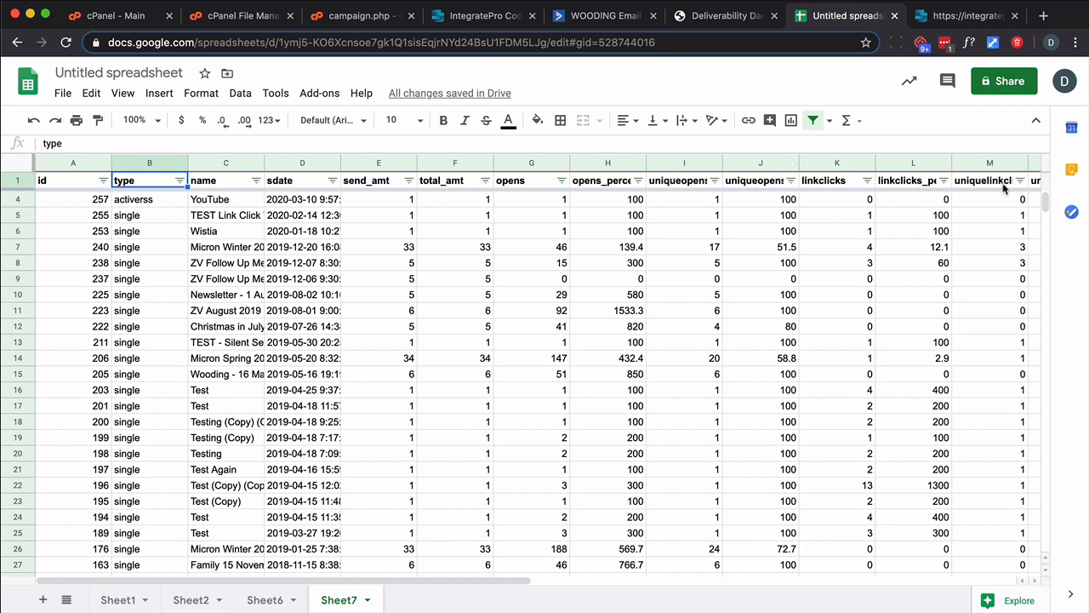
- Examine the uniqueopens and uniqueopens_percent columns in Sheet7
left_click(668, 182)
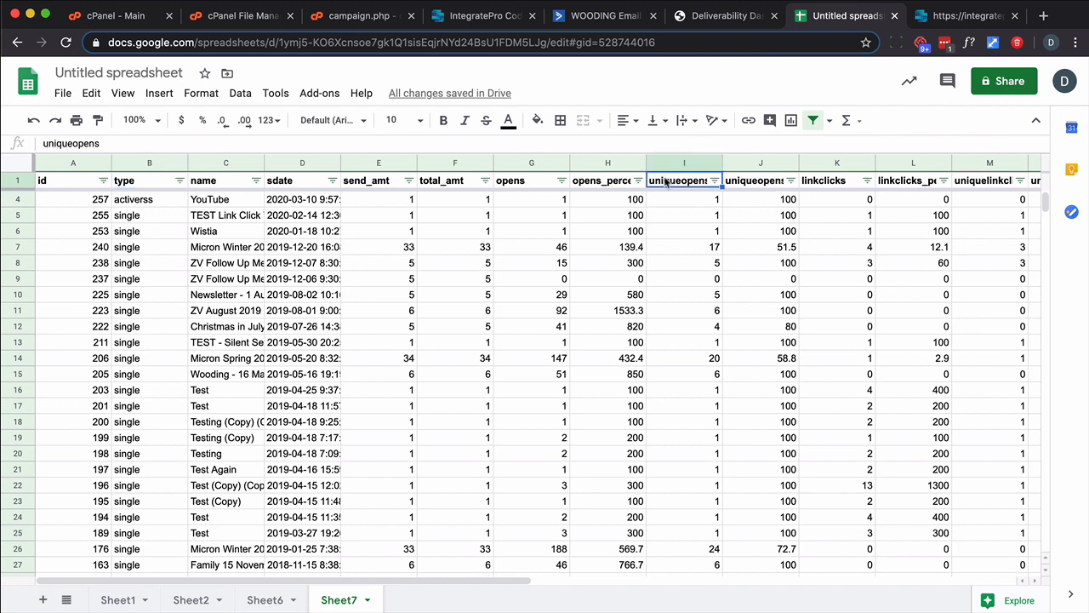
left_click(756, 187)
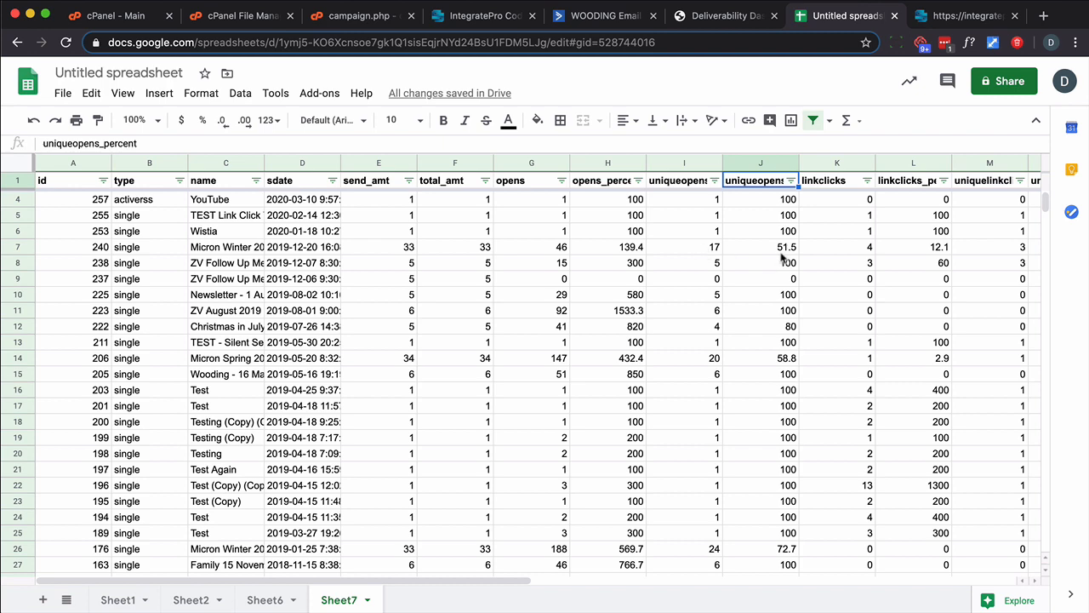
- Freeze row 1 of Sheet6 and turn on a filter across the whole sheet
left_click(265, 600)
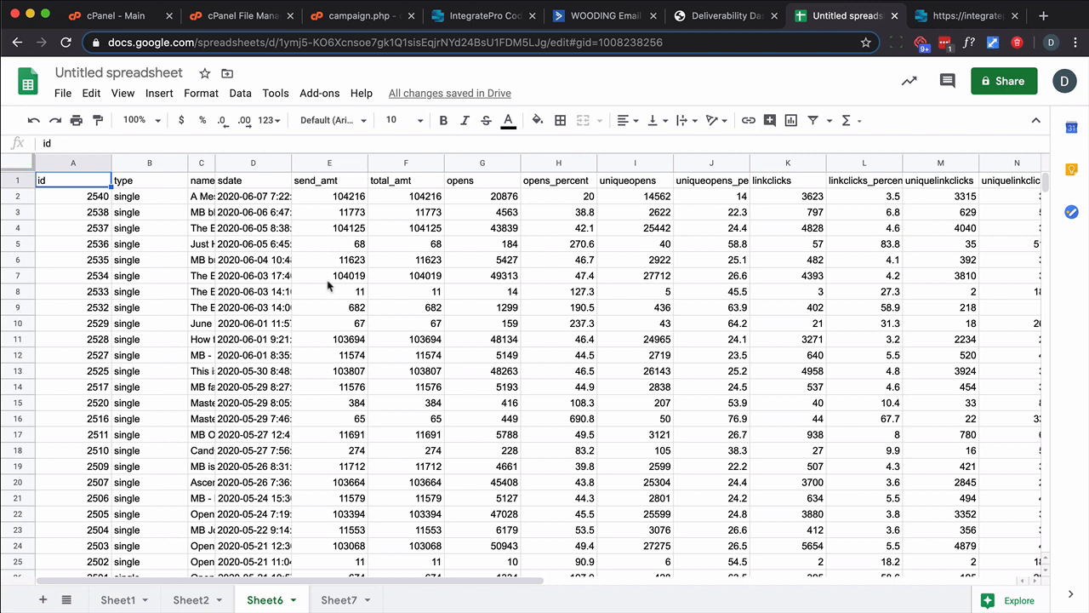
left_click(202, 163)
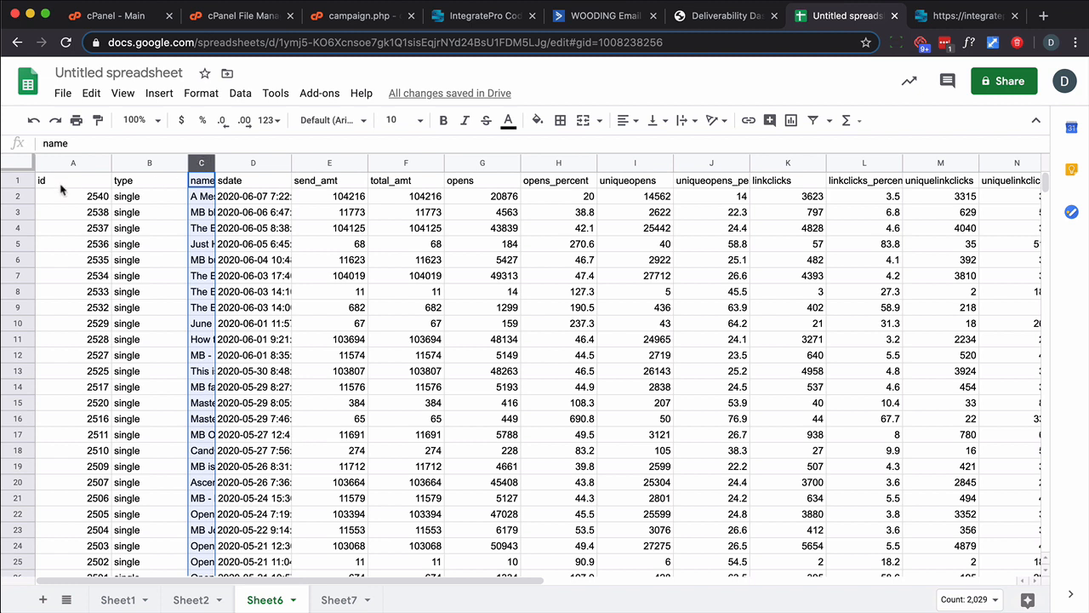
left_click(10, 180)
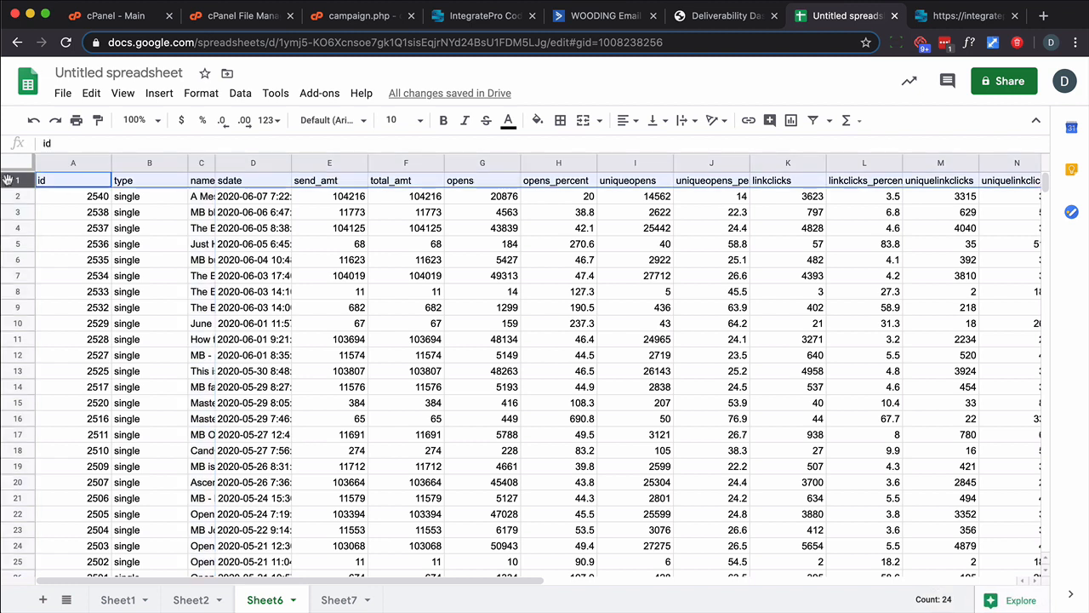
left_click(123, 93)
mouse_move(247, 119)
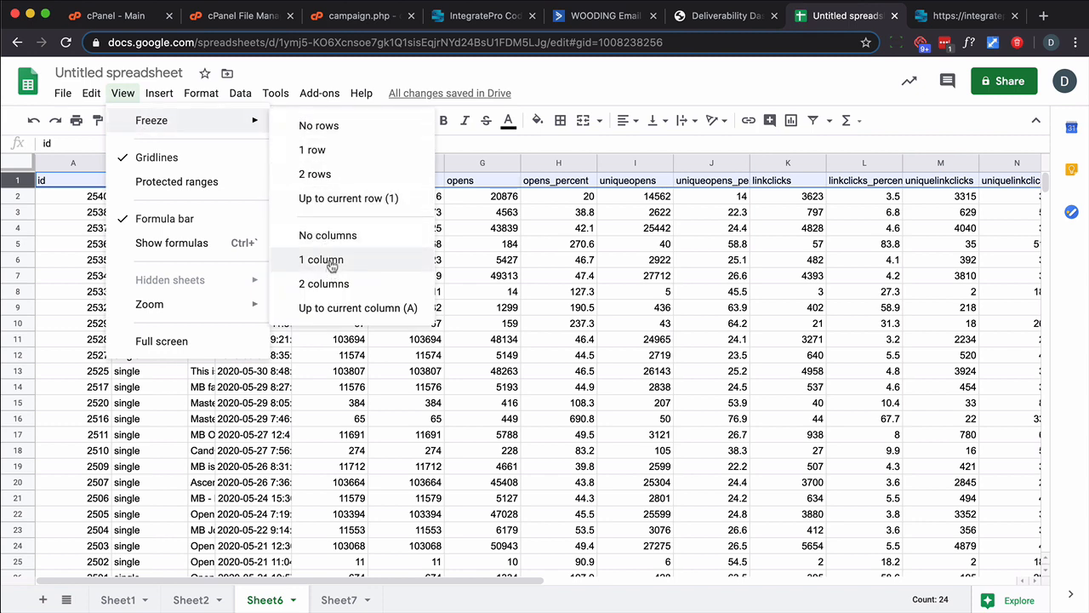
left_click(312, 150)
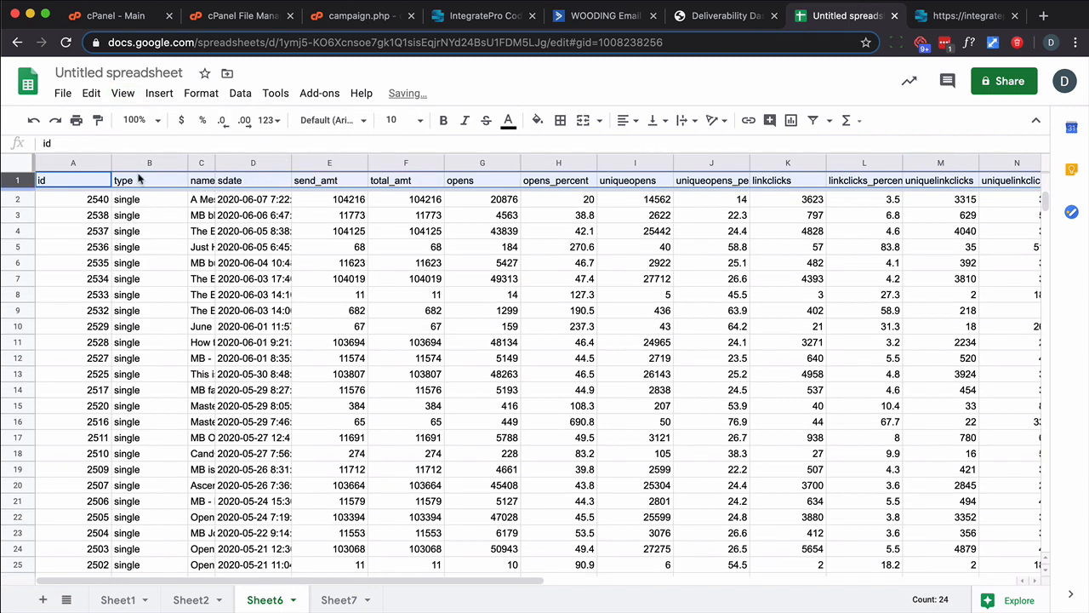
left_click(15, 167)
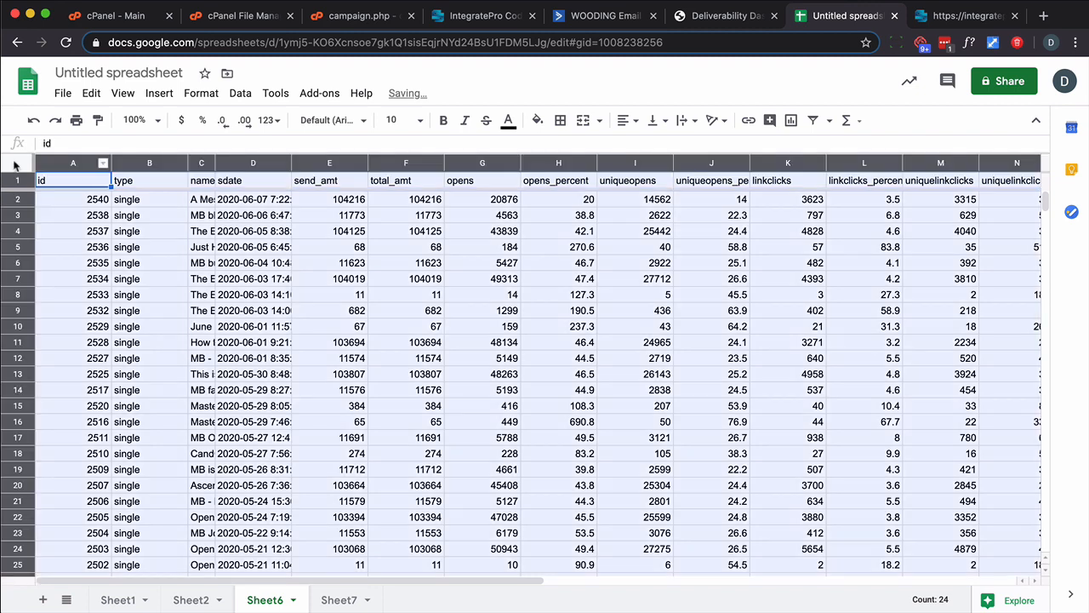
left_click(813, 120)
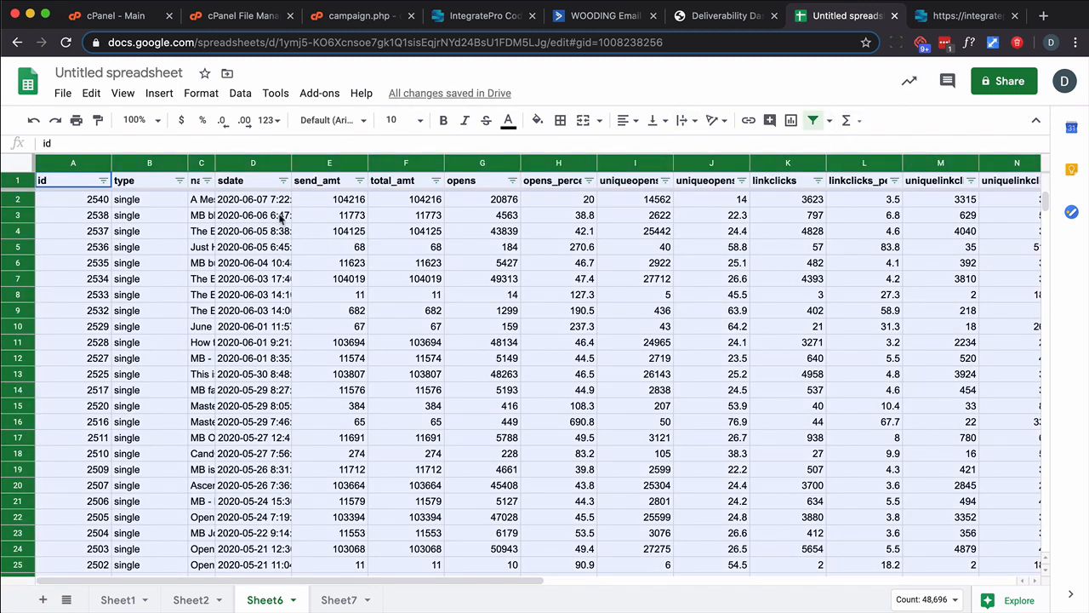
- Filter Sheet6's name column by condition to show only rows whose text starts with "MB"
left_click(206, 181)
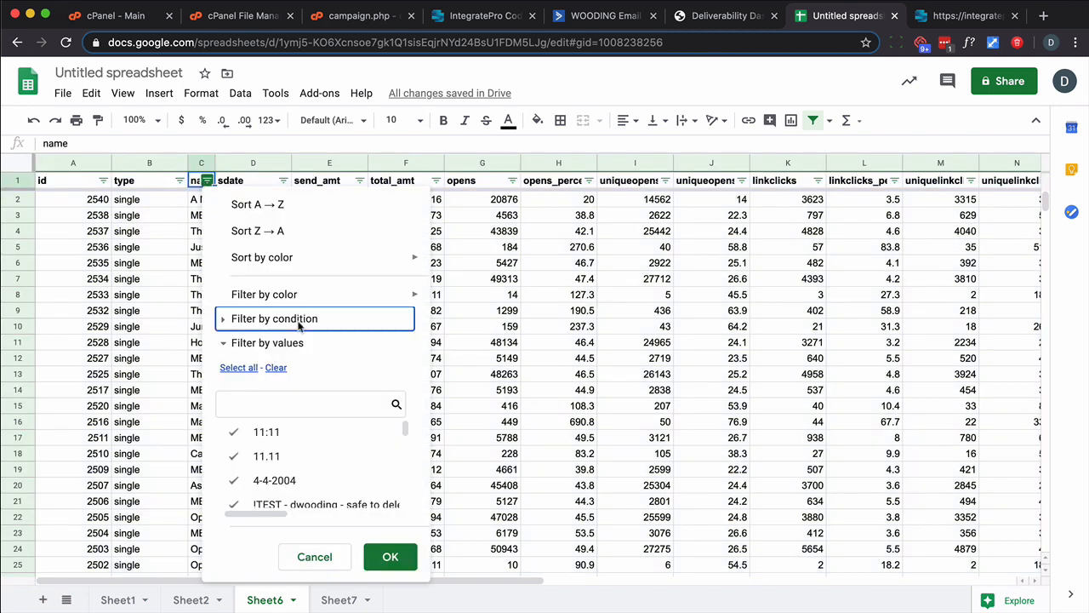
left_click(294, 319)
left_click(287, 349)
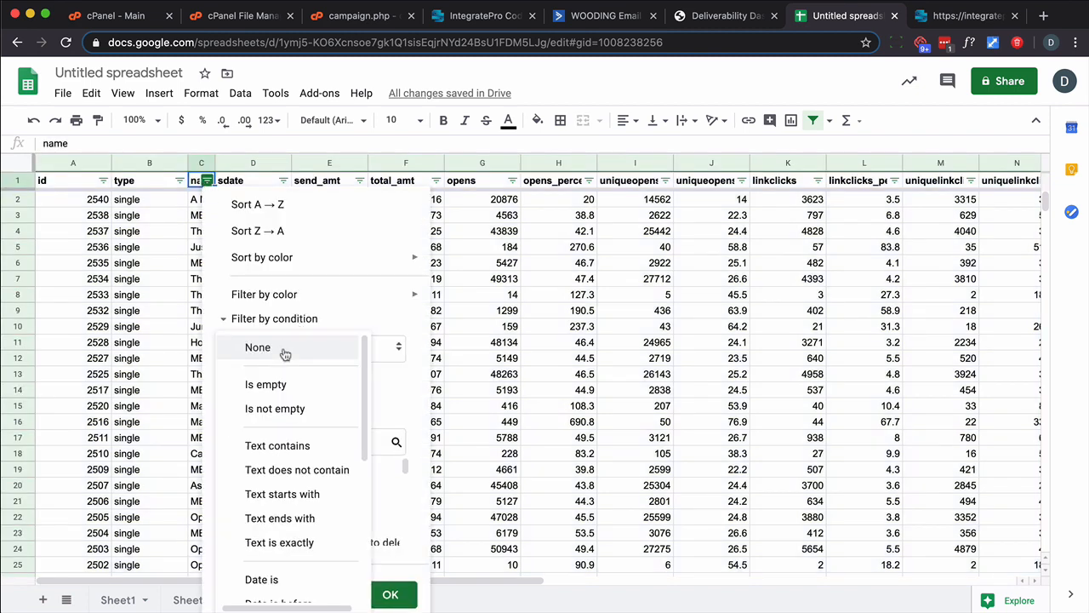
left_click(305, 493)
left_click(255, 385)
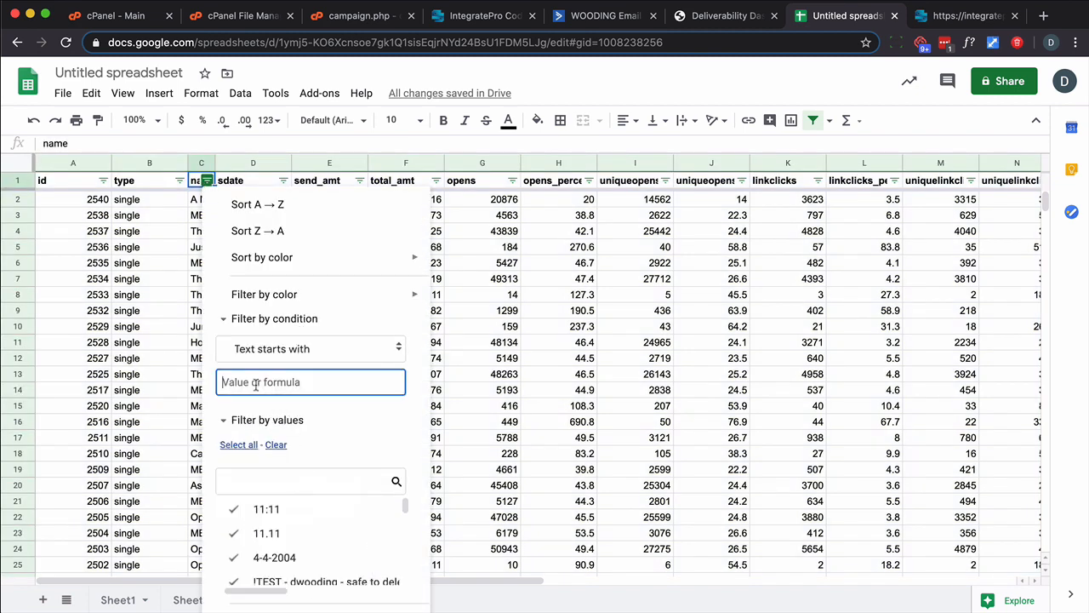
type("MB")
key("Return")
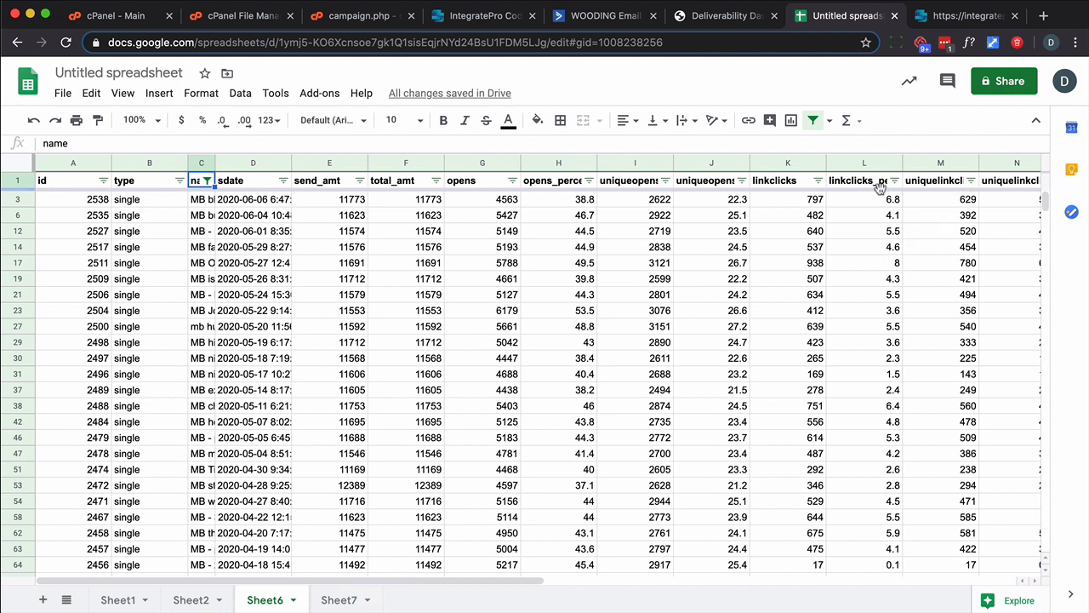
- Sort the filtered rows by uniqueopens_percent in descending order and review their send_amt values
left_click(741, 180)
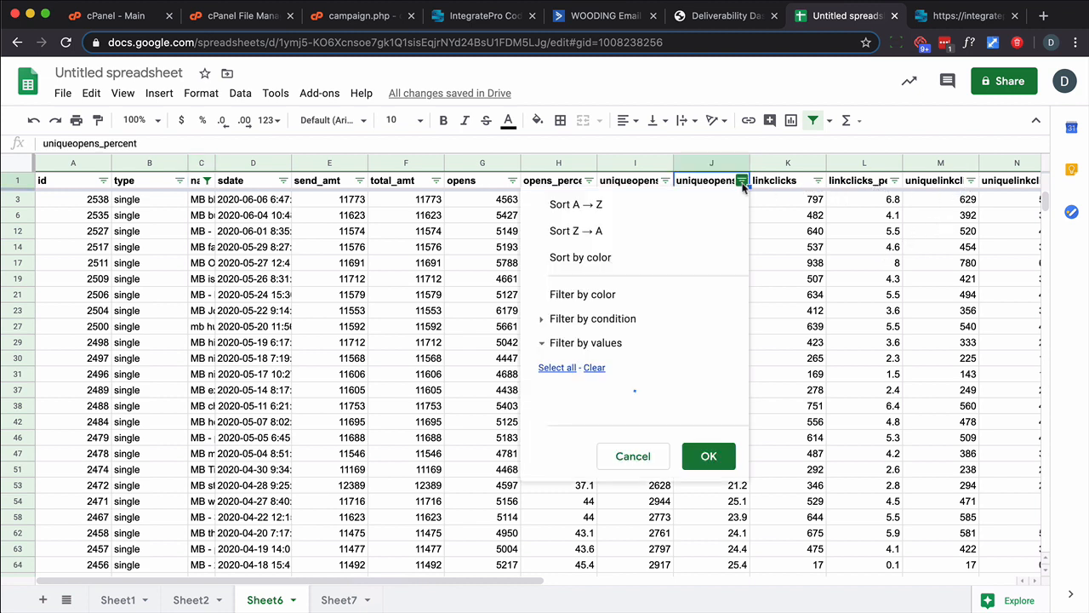
left_click(575, 231)
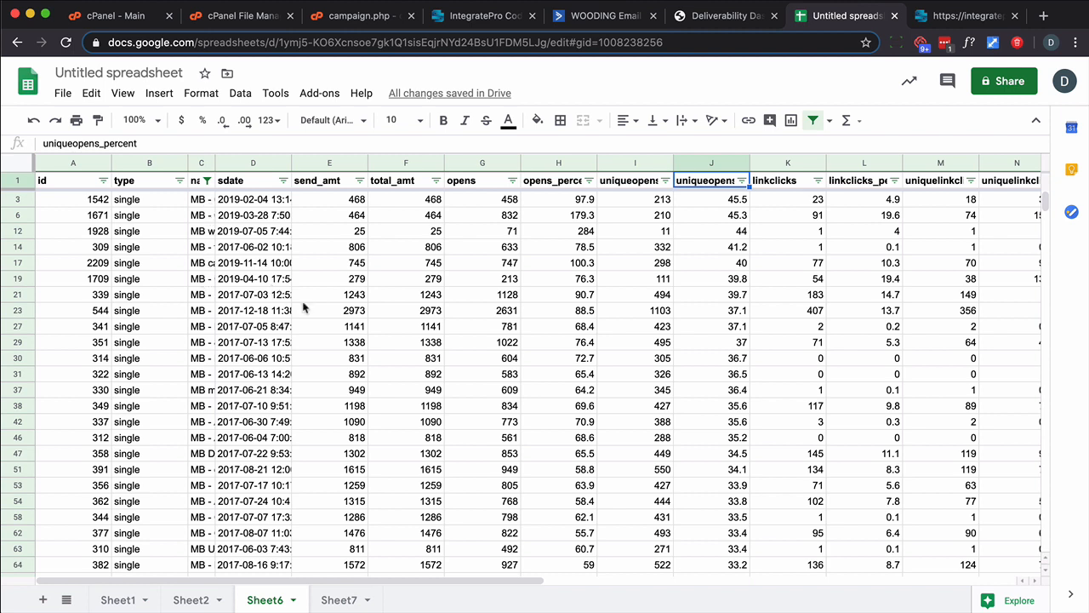
scroll(379, 308, "down", 4)
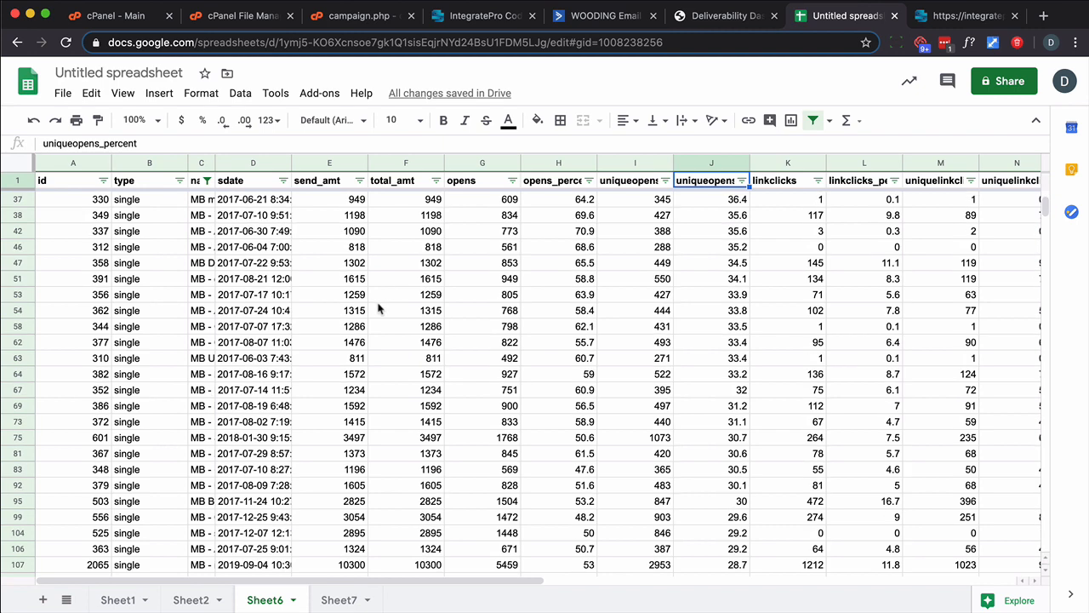
scroll(379, 308, "down", 5)
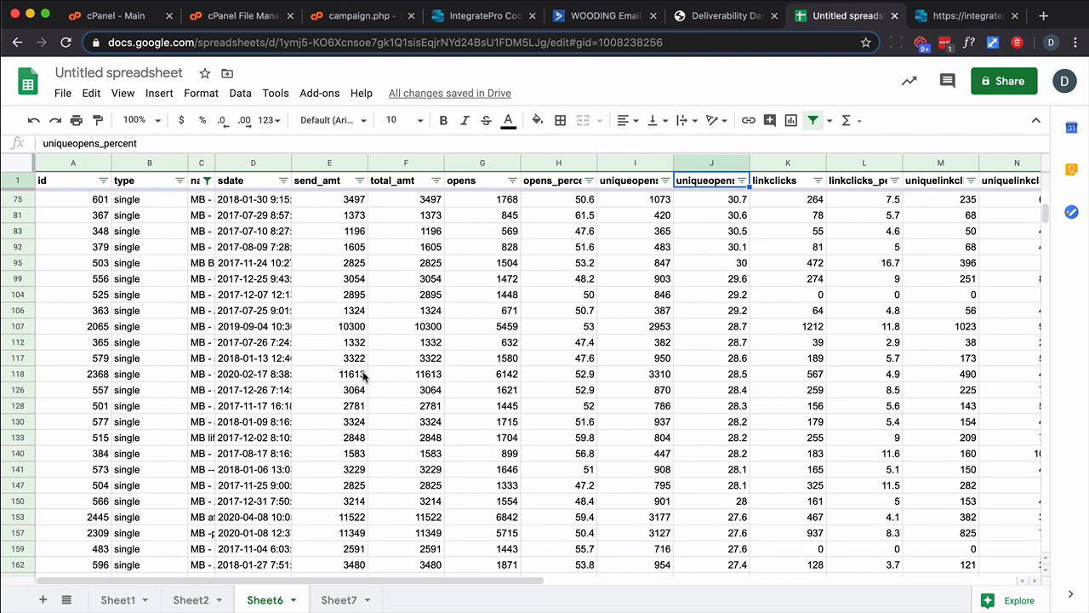
left_click(363, 374)
scroll(363, 377, "up", 10)
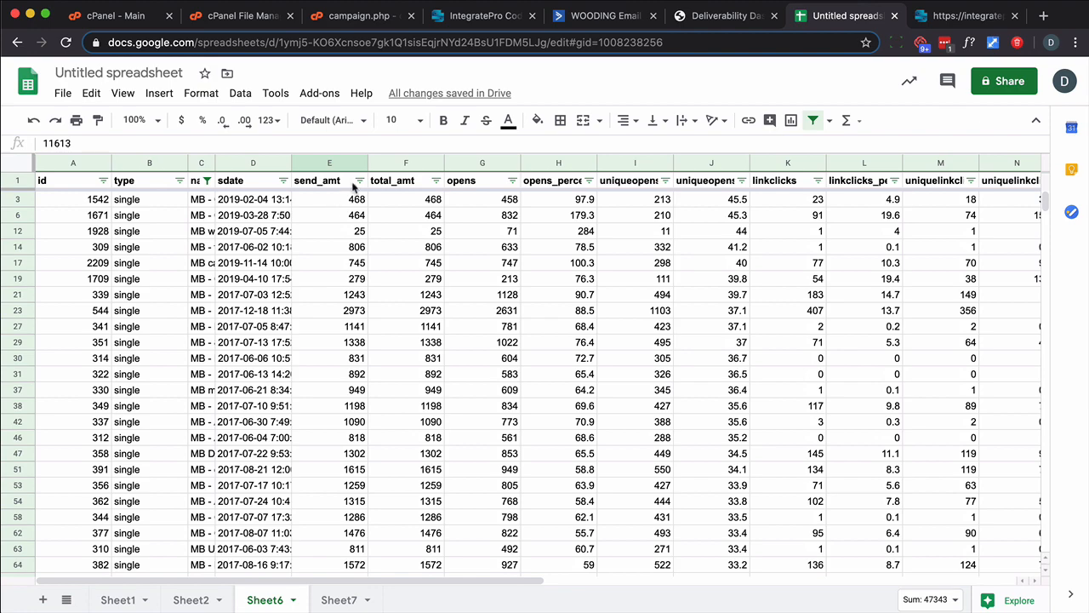
scroll(339, 263, "down", 10)
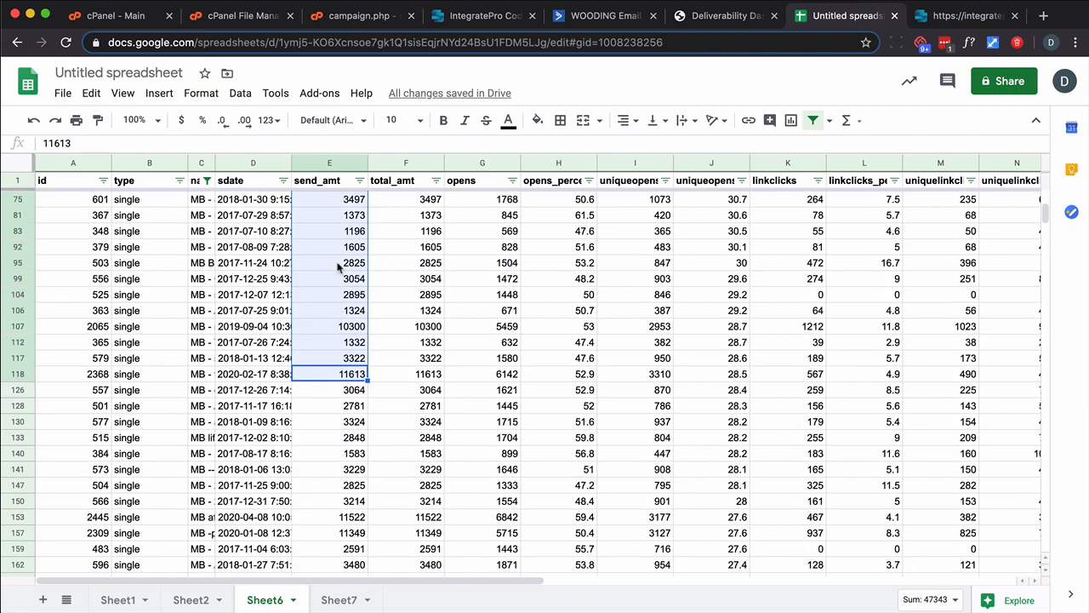
scroll(337, 278, "down", 3)
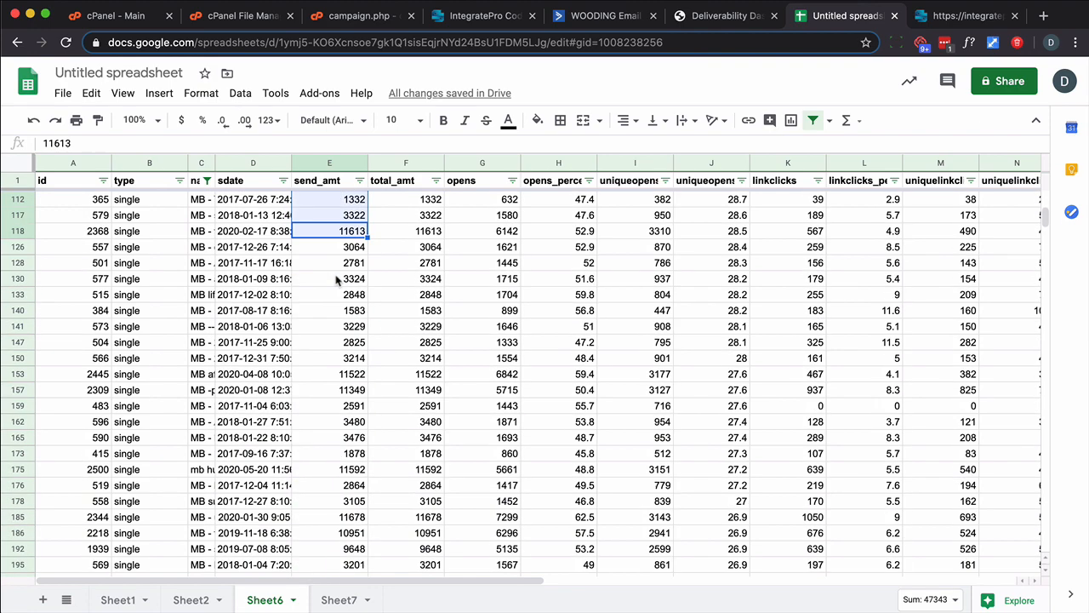
scroll(337, 278, "up", 10)
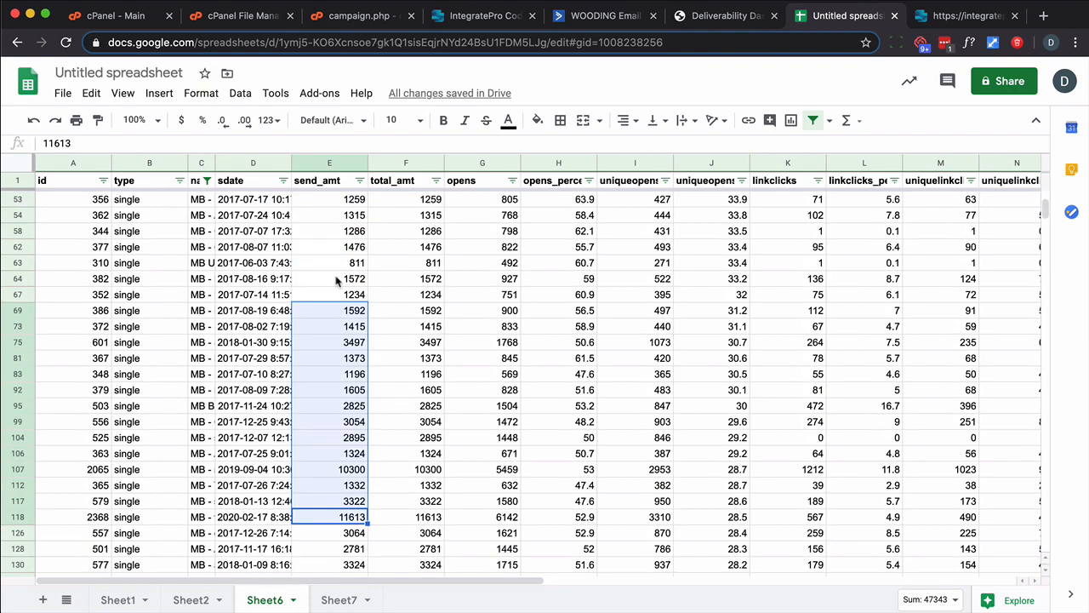
- Sort the filtered rows by sdate from newest to oldest and review the campaigns back into 2019
left_click(283, 181)
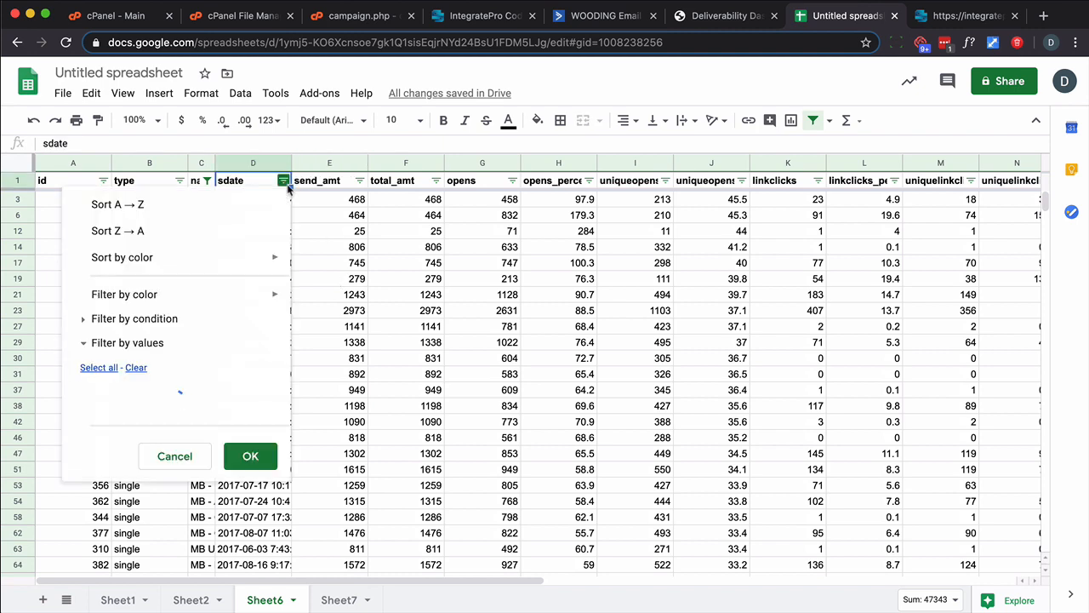
left_click(128, 231)
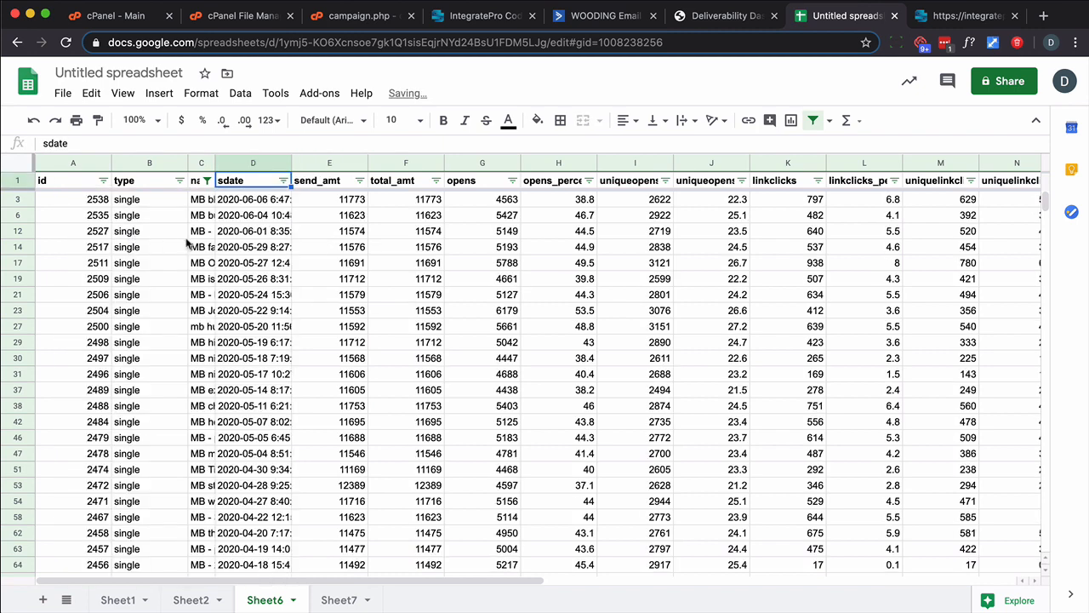
scroll(334, 352, "down", 4)
scroll(334, 351, "down", 12)
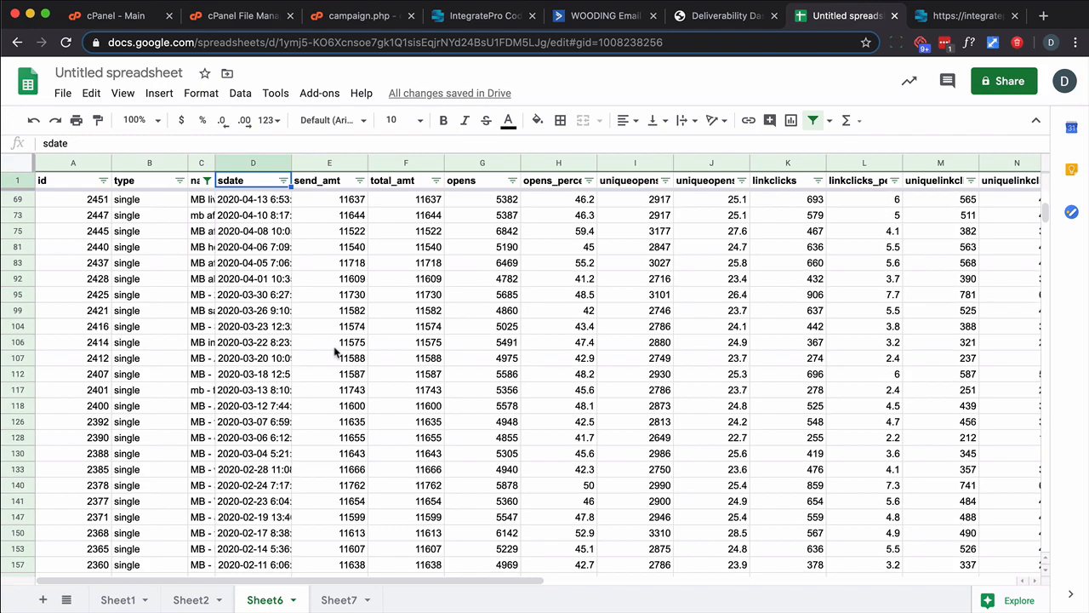
scroll(335, 351, "down", 10)
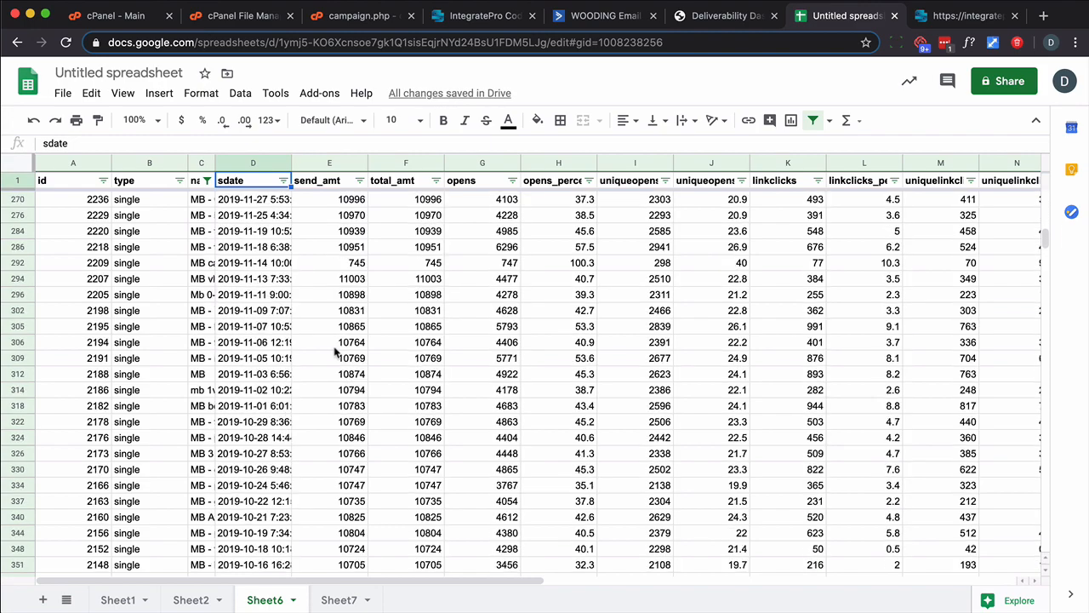
scroll(334, 352, "down", 10)
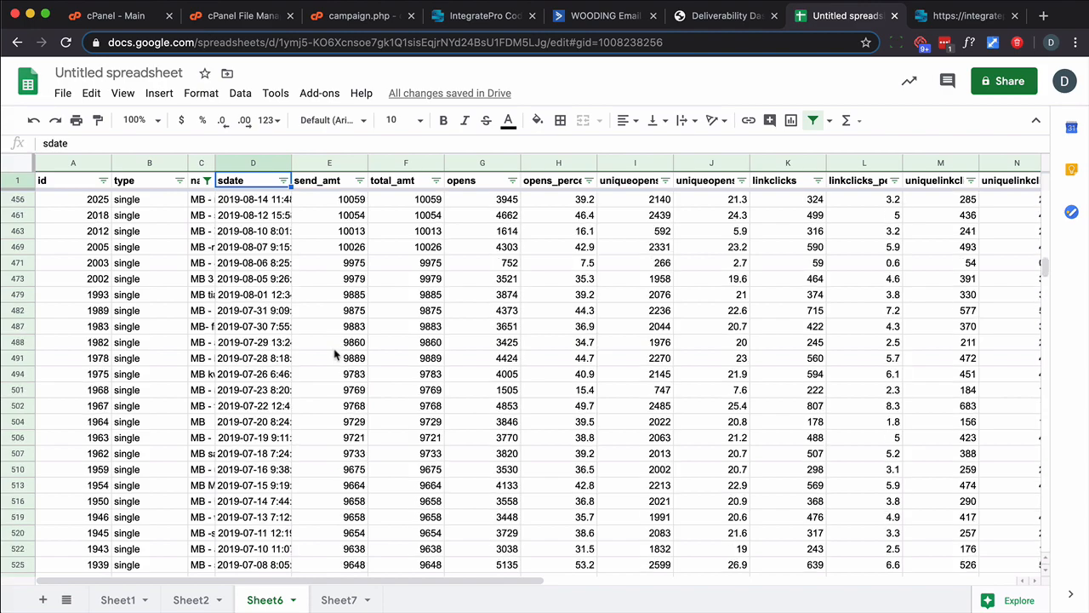
scroll(323, 350, "down", 5)
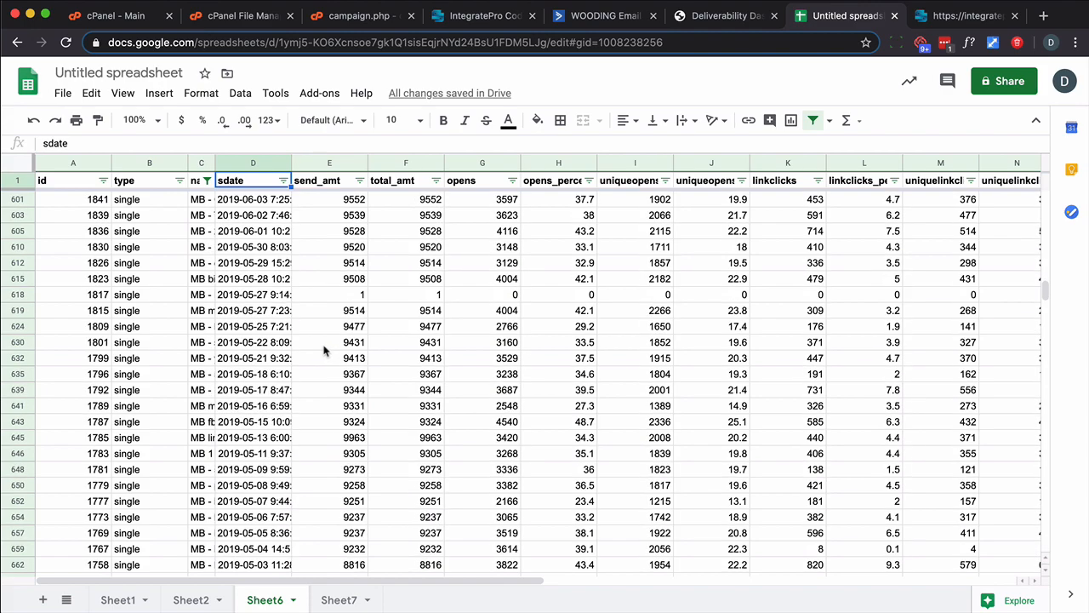
scroll(323, 352, "down", 4)
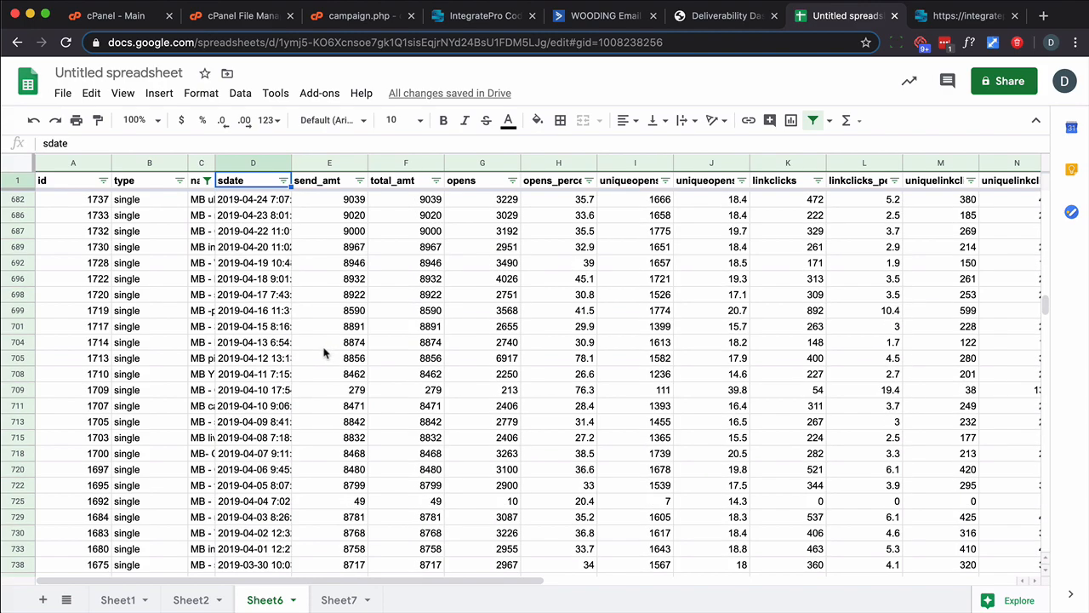
- Filter the sdate column by condition to show only rows whose text starts with "2019"
scroll(324, 352, "up", 8)
left_click(283, 181)
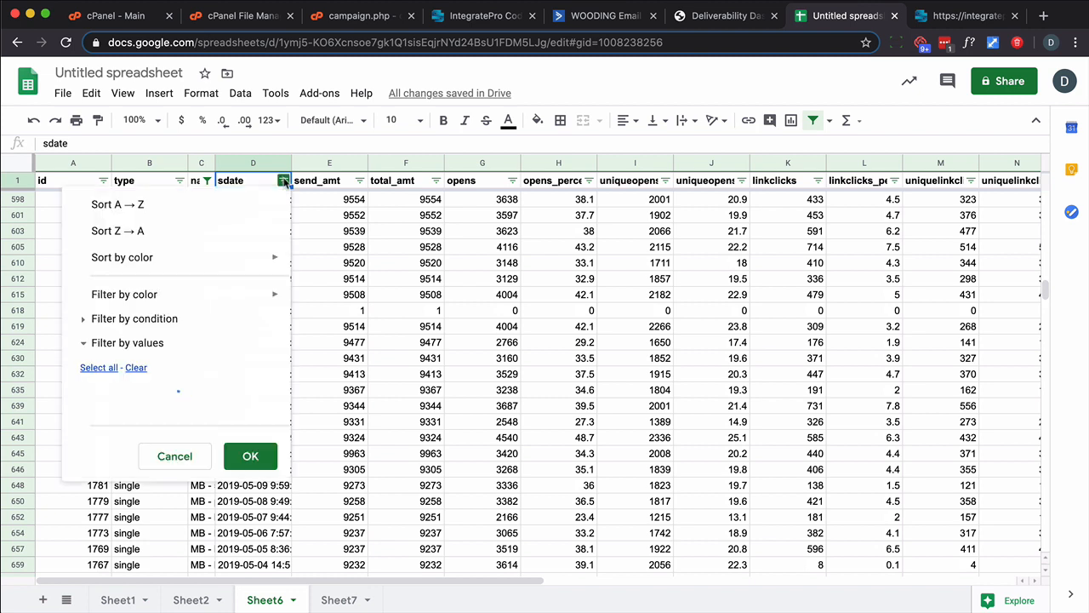
left_click(136, 319)
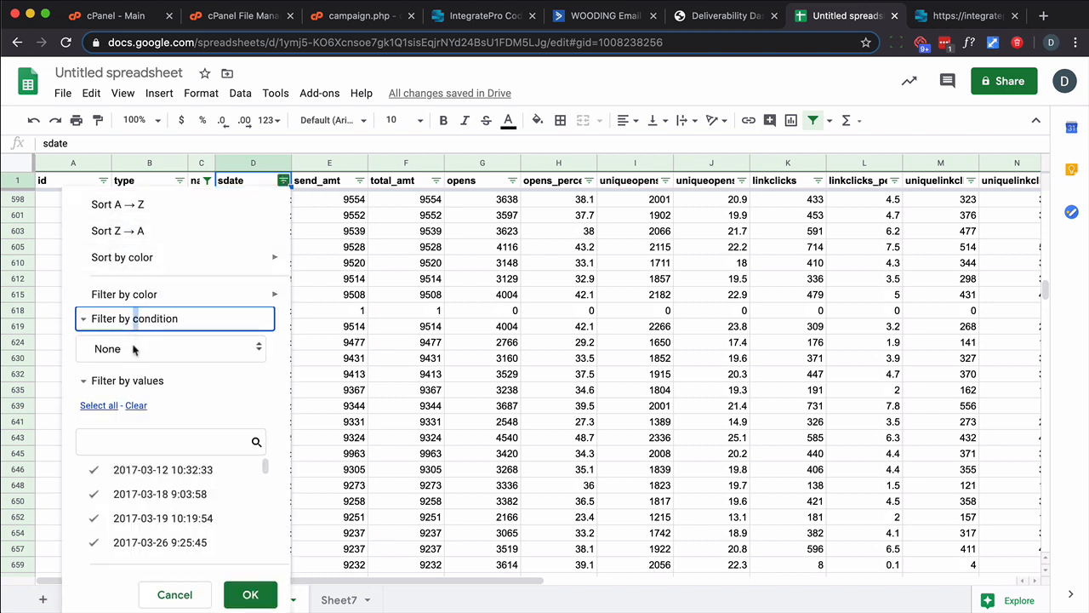
left_click(132, 348)
left_click(153, 495)
left_click(114, 382)
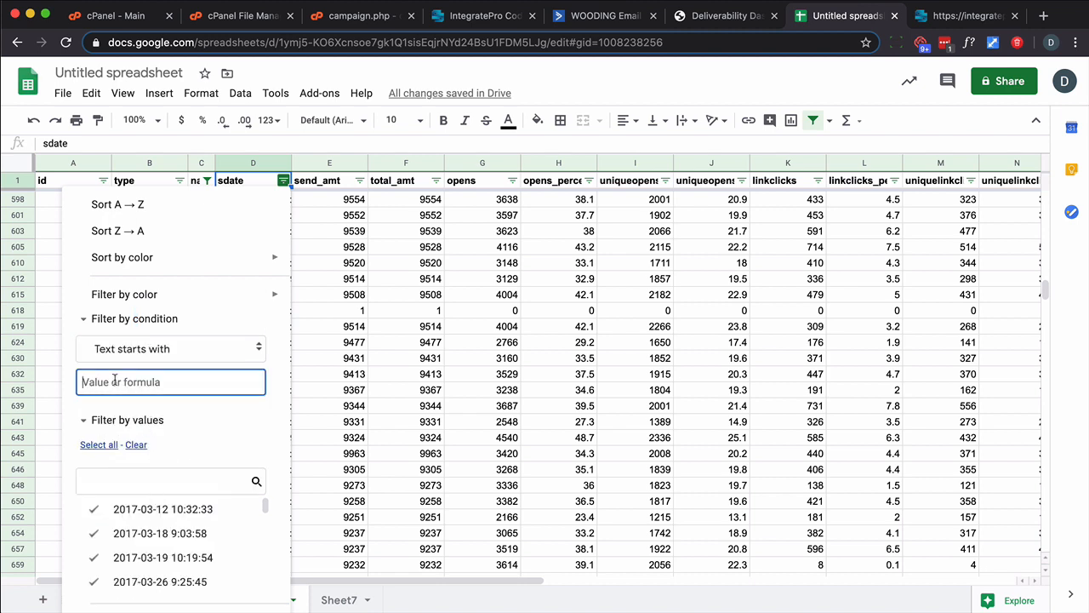
type("2019")
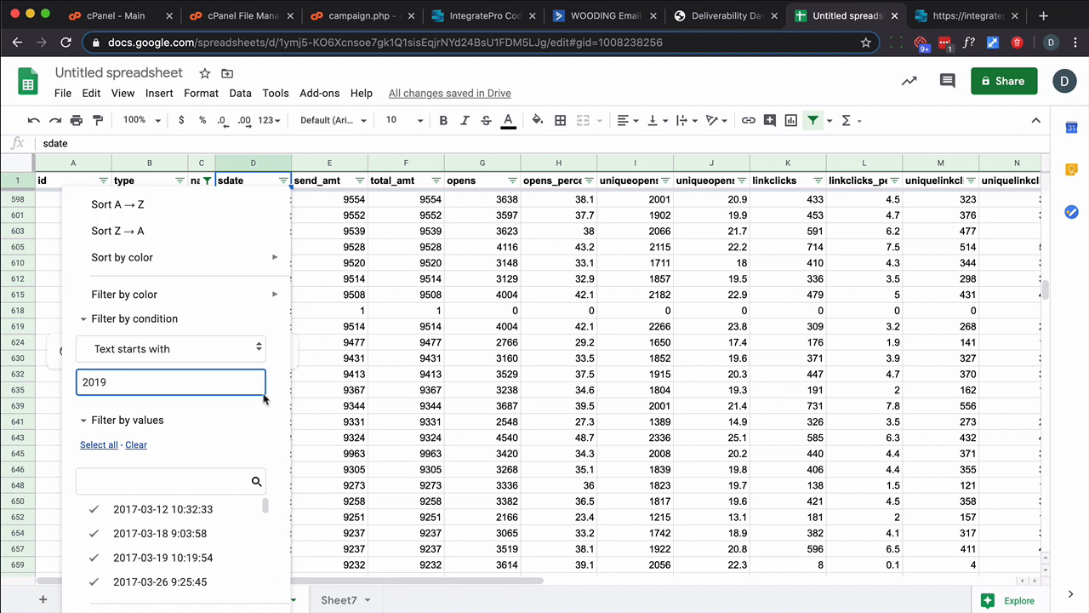
left_click(180, 473)
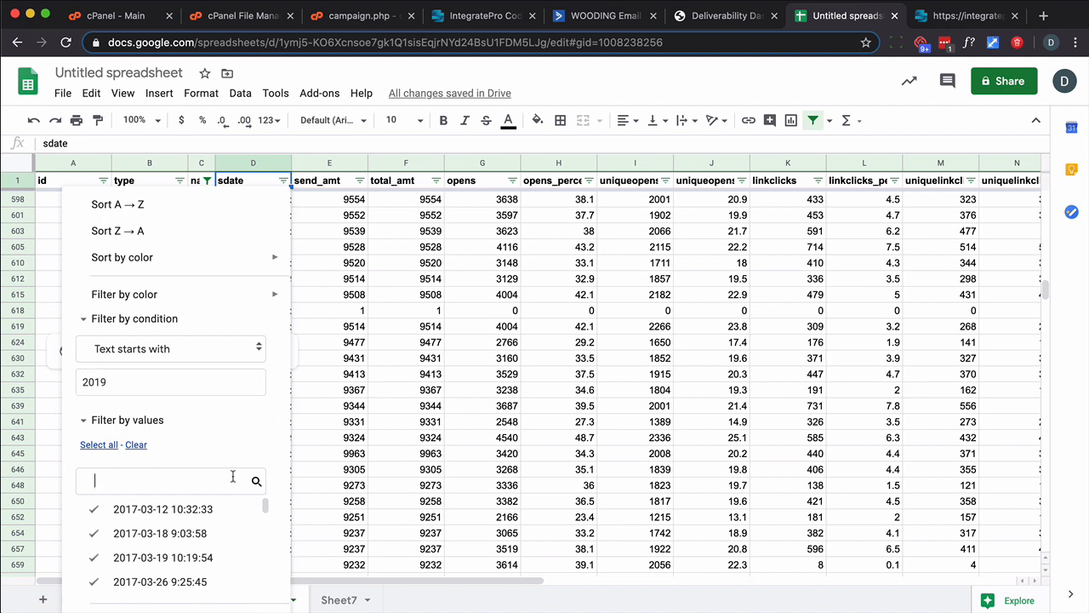
scroll(226, 410, "down", 2)
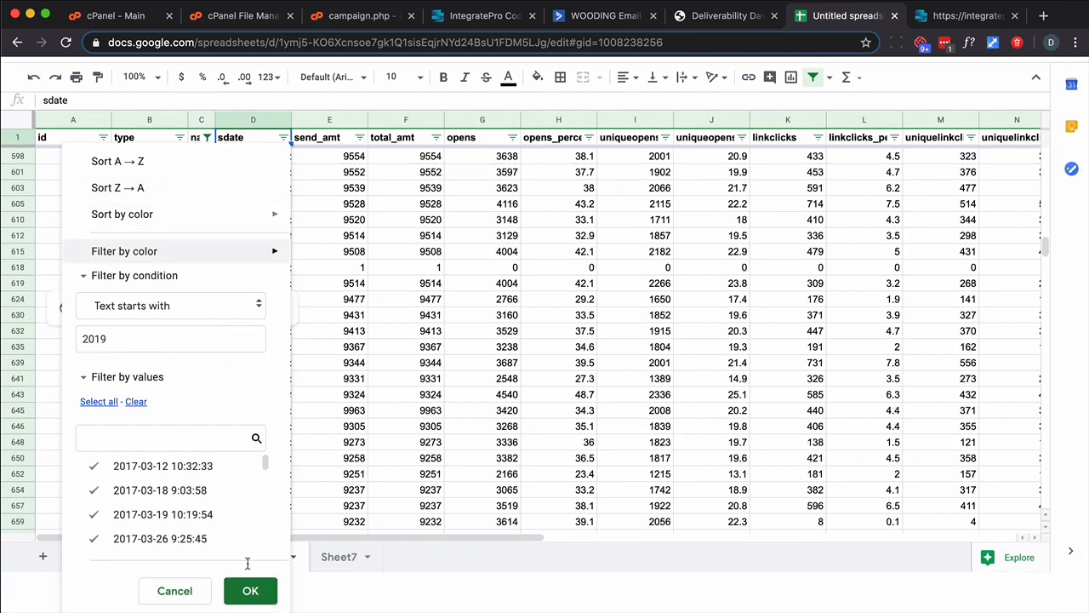
left_click(250, 590)
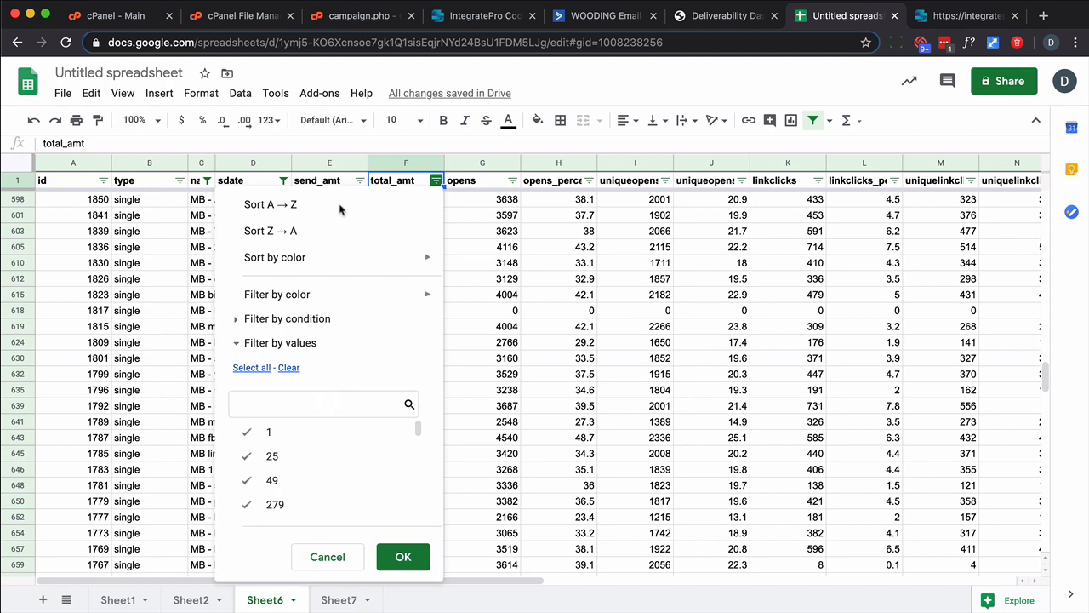
- Sort the filtered rows by total_amt in ascending order, and again in descending order
left_click(249, 204)
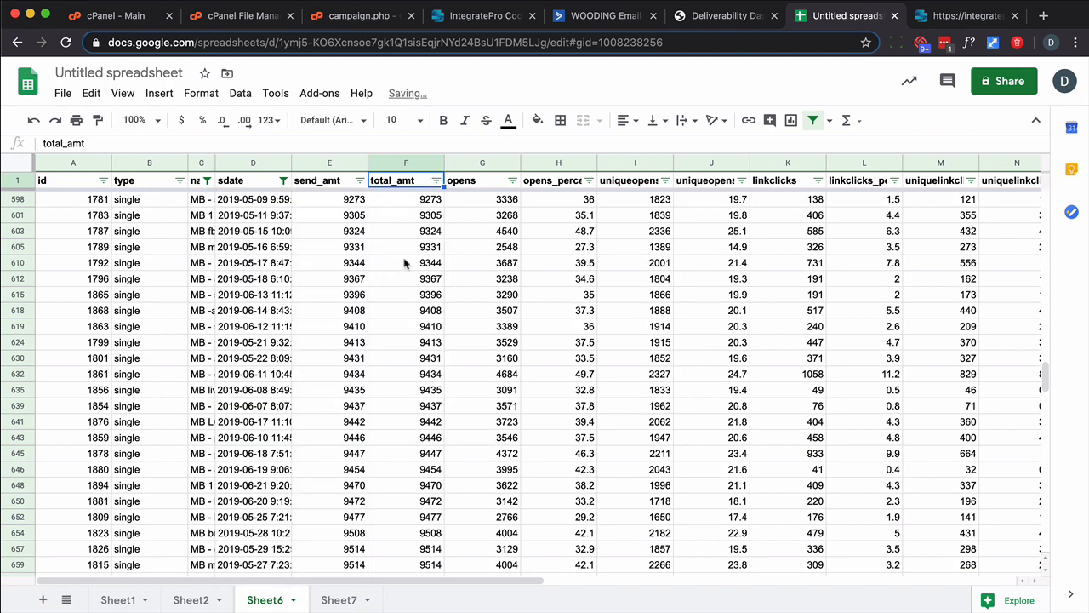
left_click(435, 180)
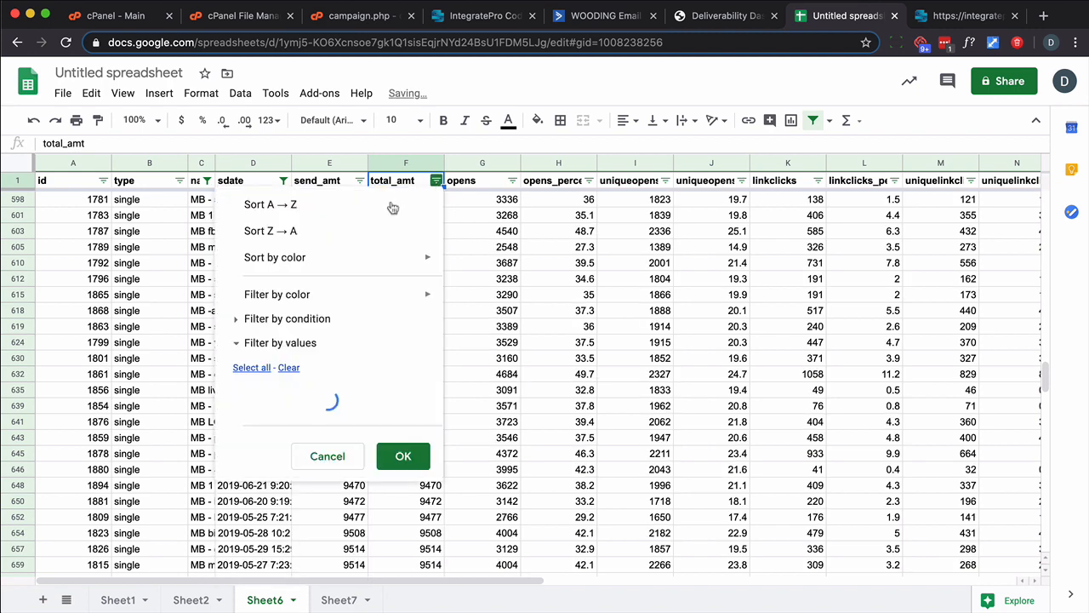
left_click(299, 230)
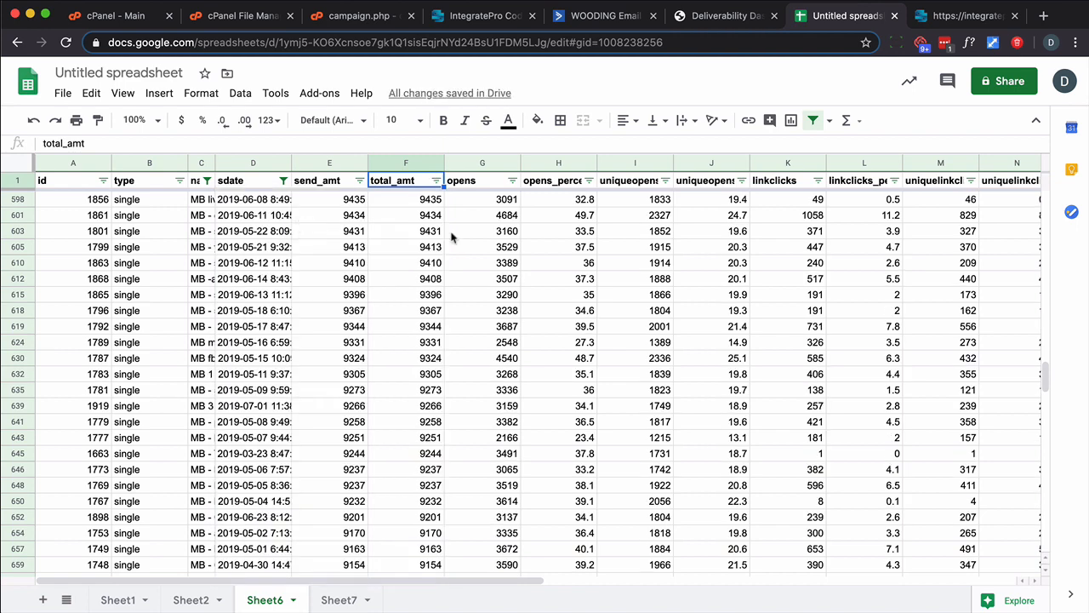
- Sort the filtered rows by uniqueopens_percent in ascending order and review the campaigns from the lowest to the highest open rates
left_click(725, 186)
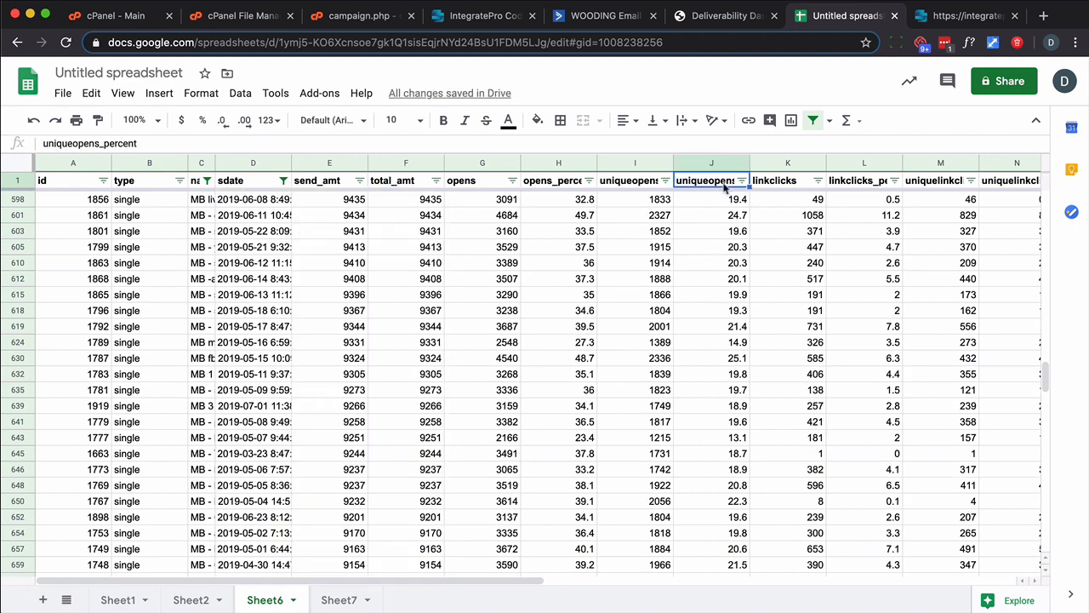
left_click(742, 181)
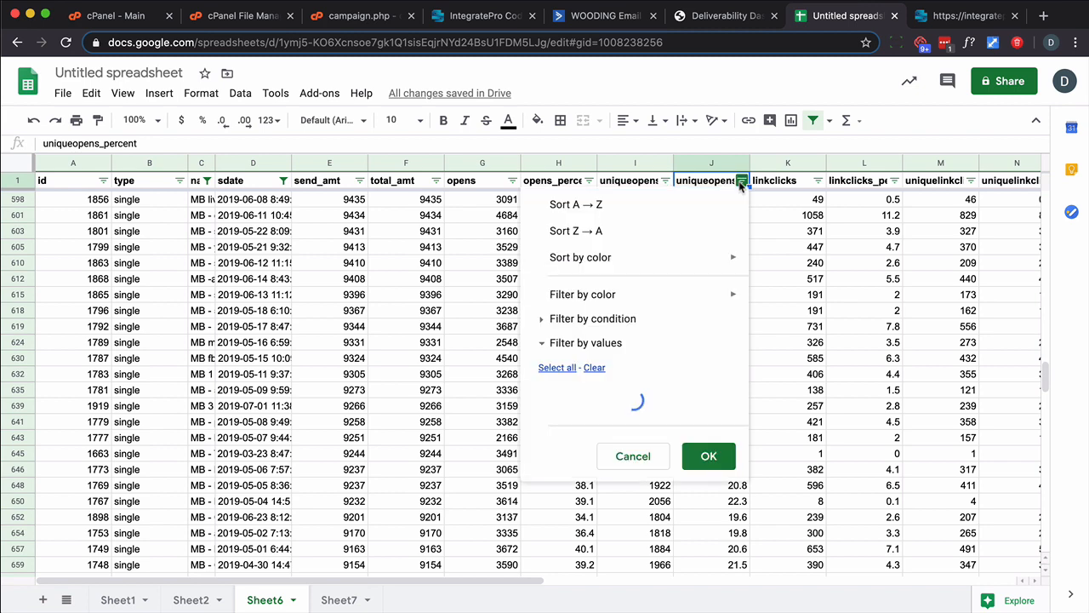
left_click(617, 205)
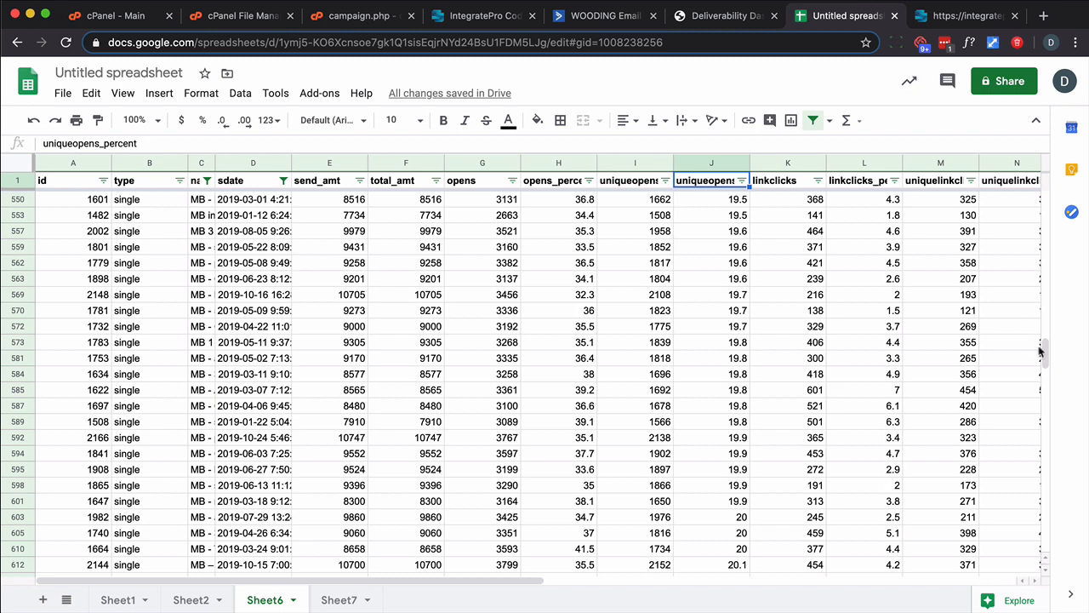
left_click_drag(1045, 351, 1064, 127)
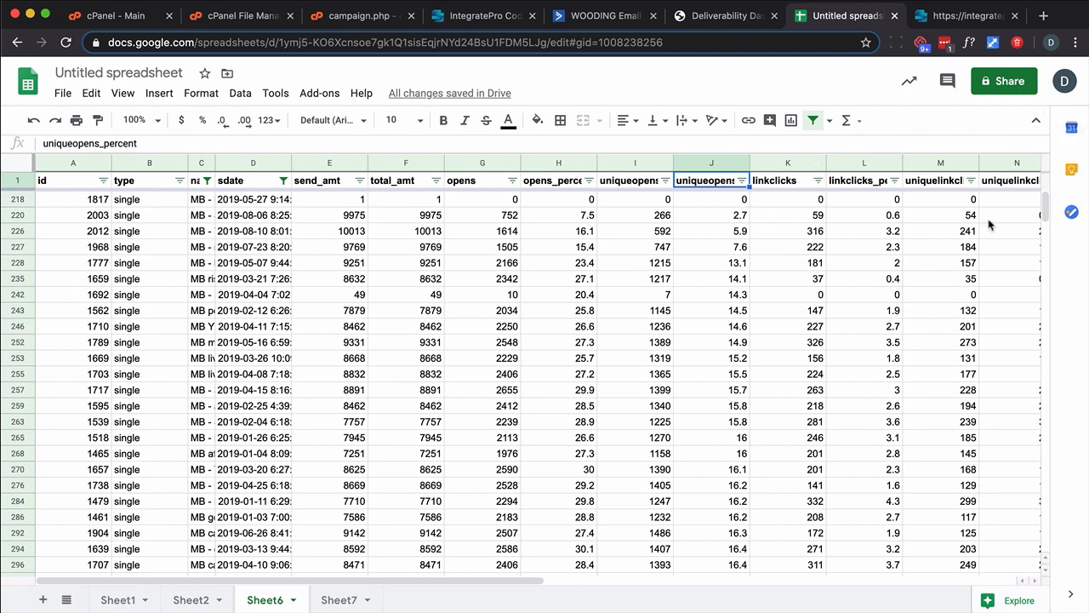
scroll(1043, 240, "down", 1)
left_click_drag(1044, 240, 1040, 566)
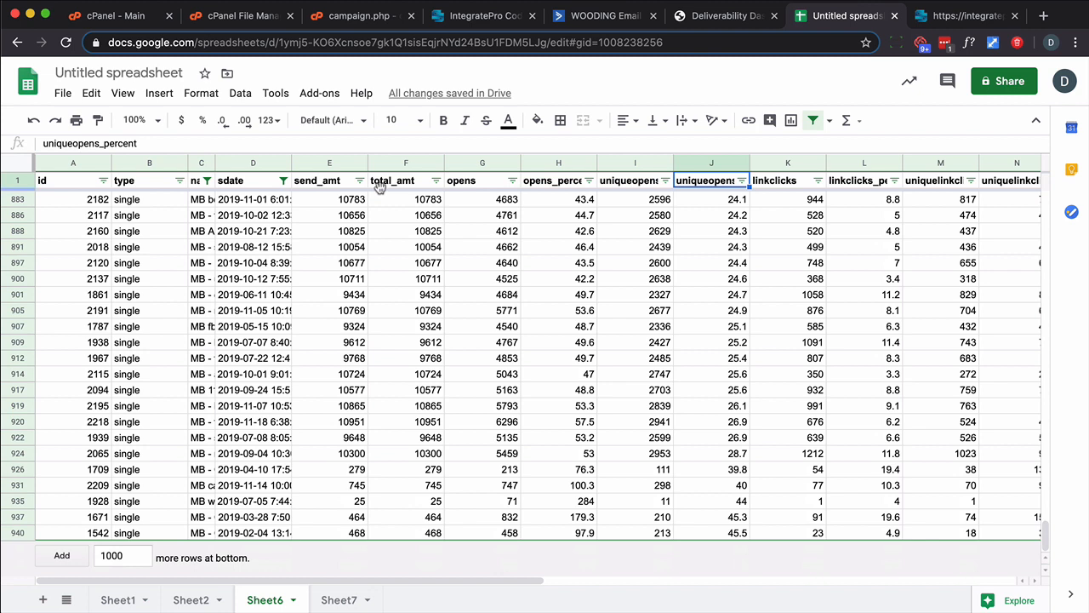
- Filter the total_amt column by condition to show only rows greater than or equal to 5000
left_click(437, 181)
left_click(307, 320)
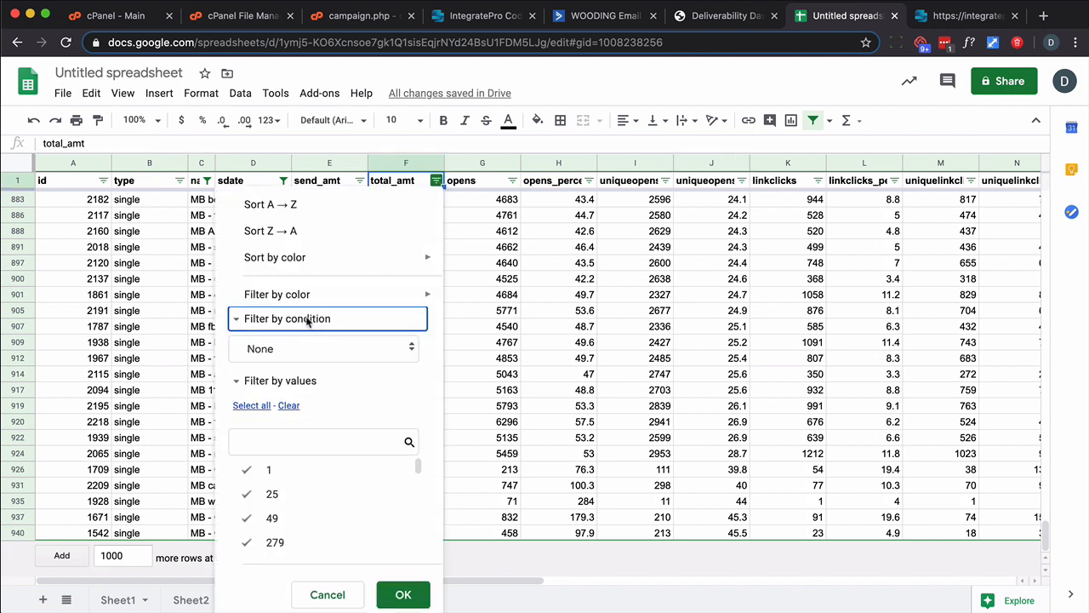
left_click(315, 348)
left_click(334, 404)
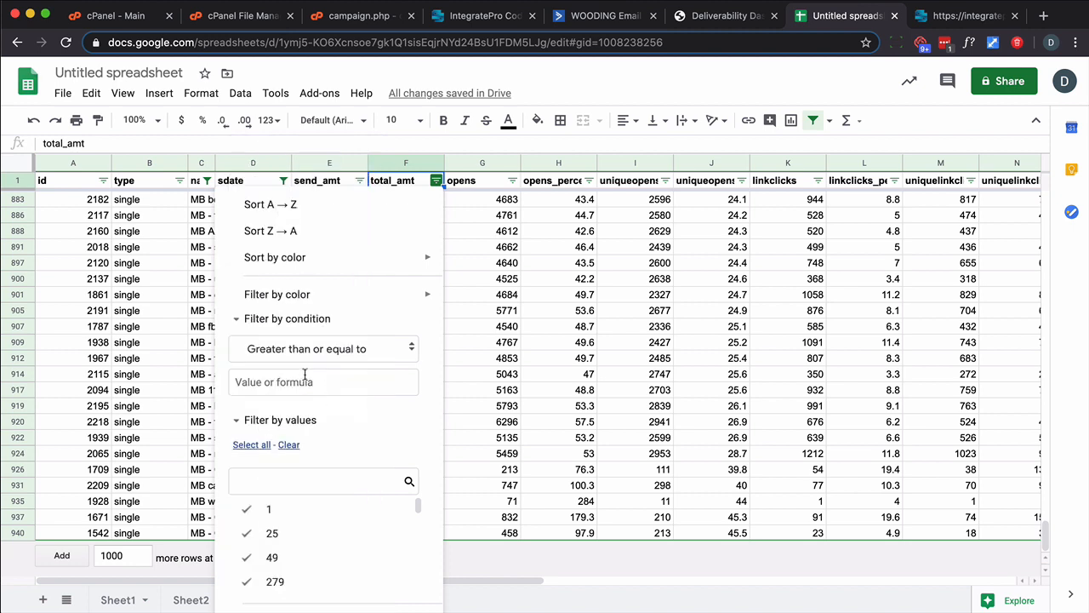
left_click(305, 375)
type("5000")
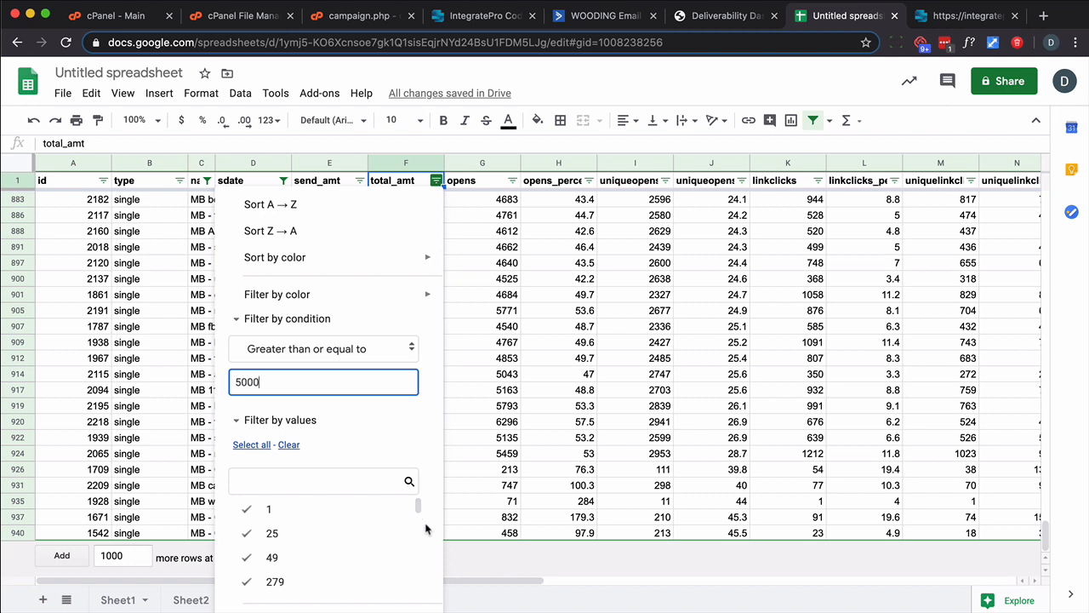
scroll(351, 410, "down", 1)
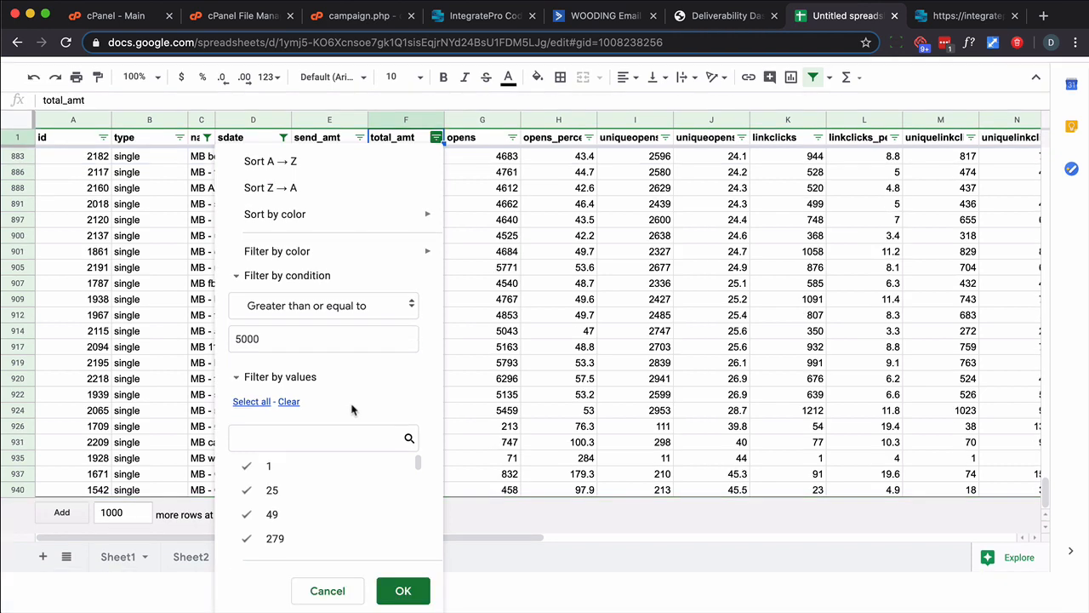
left_click(401, 591)
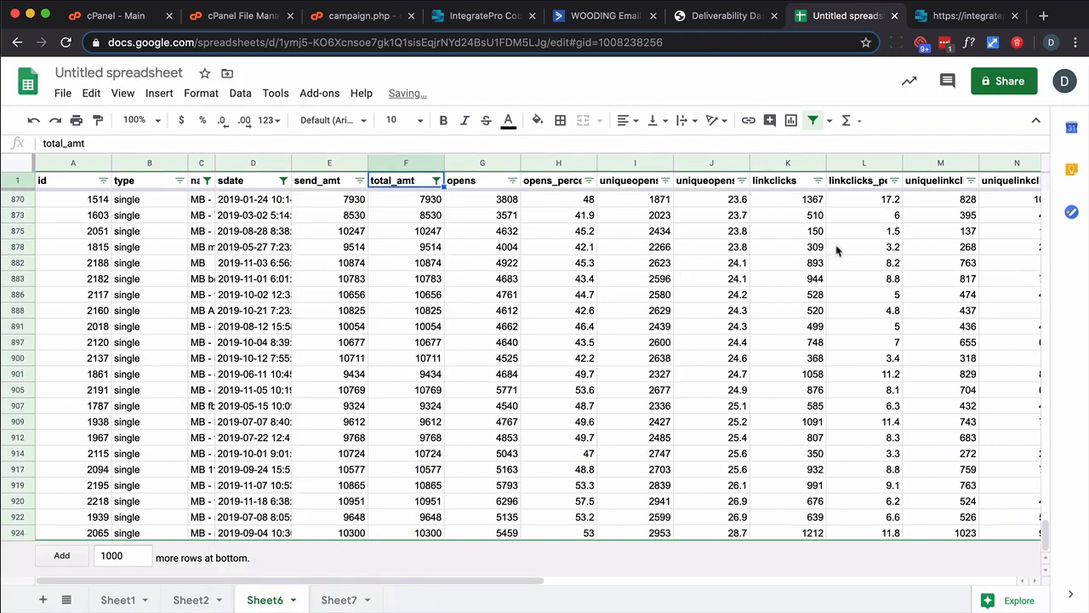
- Sort the remaining rows by uniqueopens_percent in descending order and review the campaigns from best to worst
left_click(742, 180)
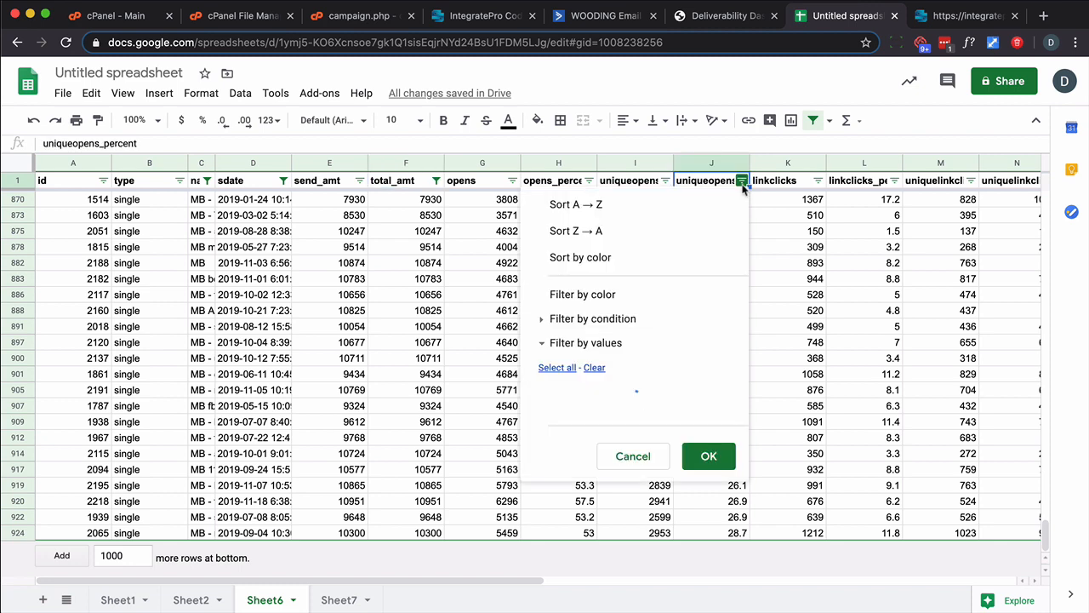
left_click(585, 232)
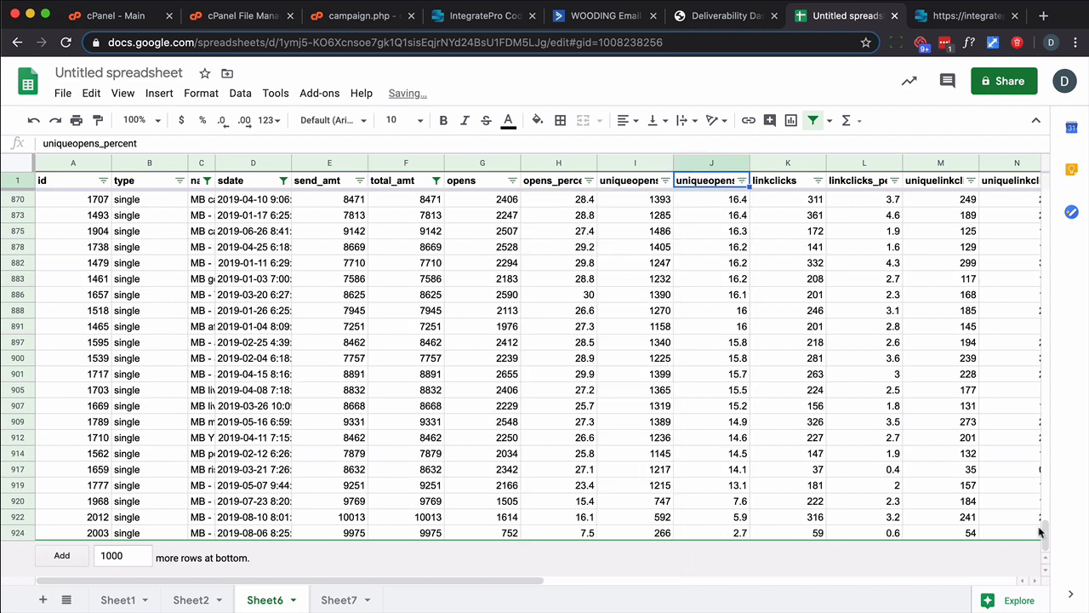
left_click_drag(1047, 540, 1054, 204)
left_click(713, 216)
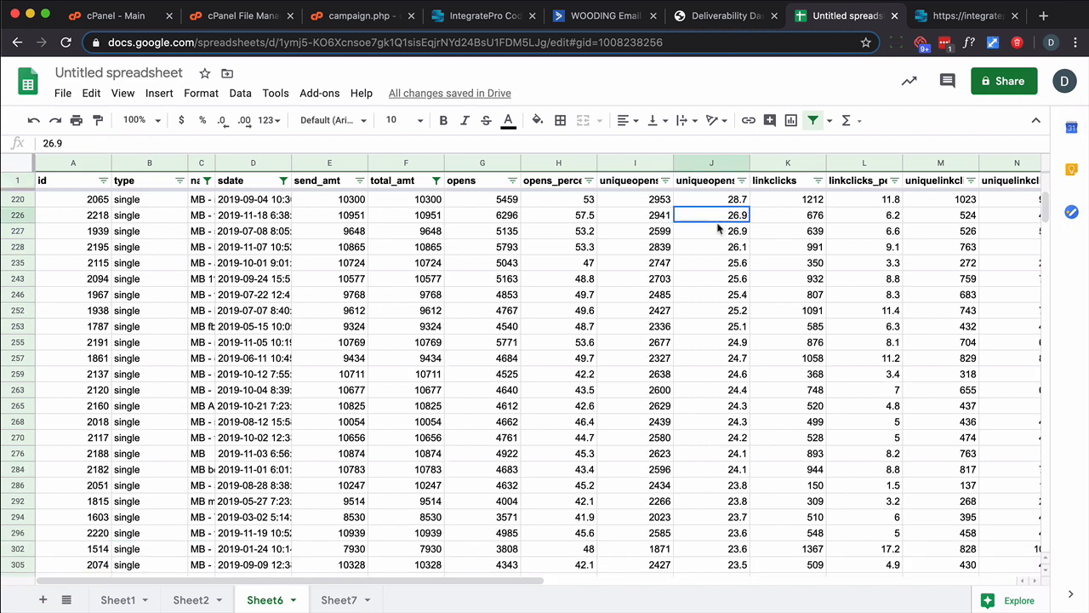
scroll(719, 243, "down", 12)
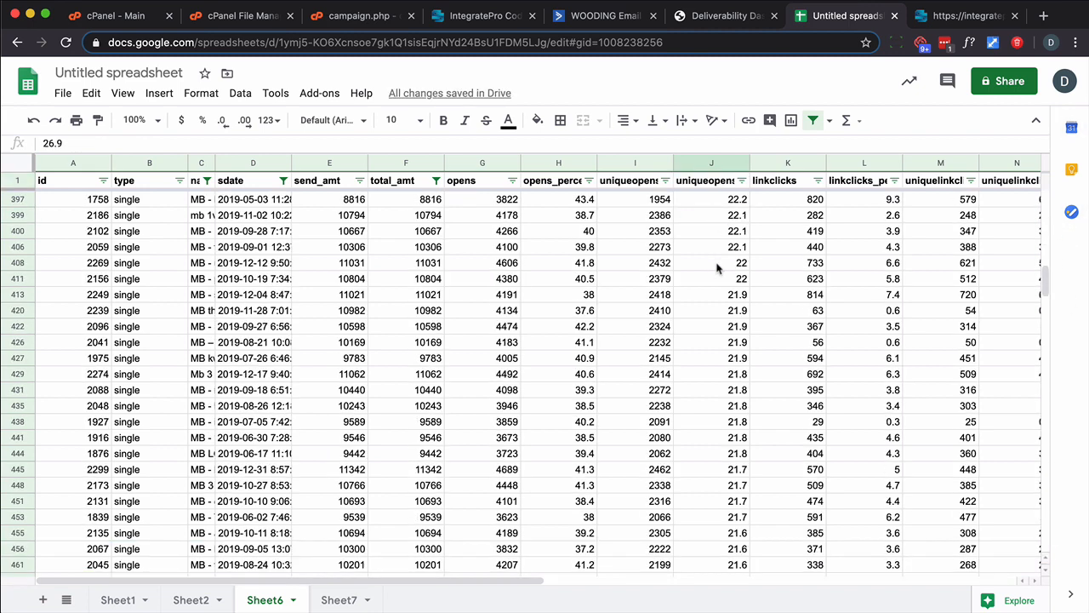
left_click_drag(1047, 277, 1057, 562)
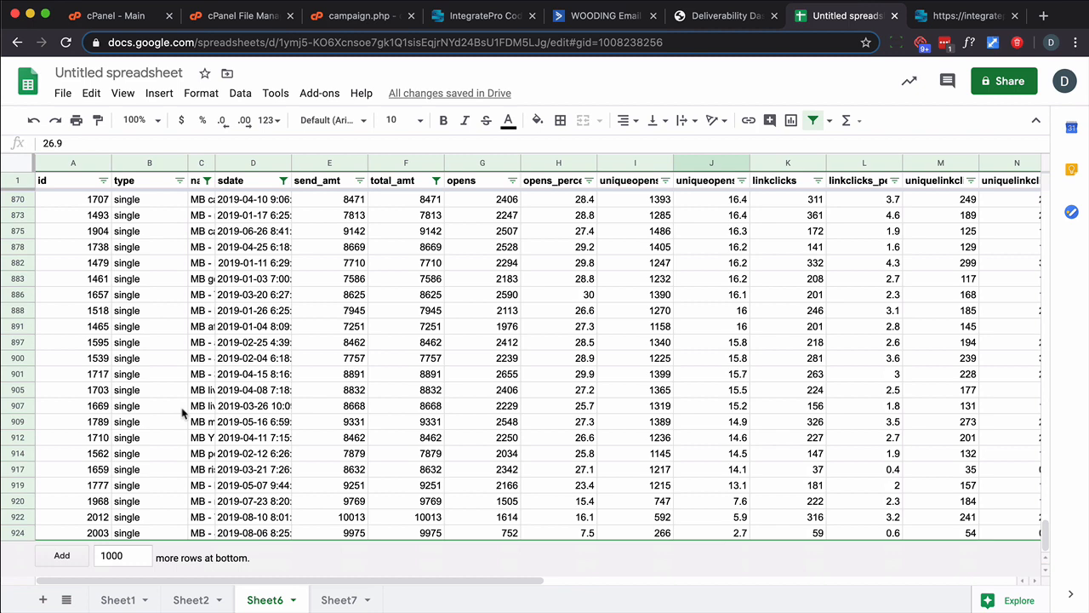
- Examine the campaigns' click, bounce, unsubscribe, status and screenshot columns
left_click_drag(532, 581, 989, 601)
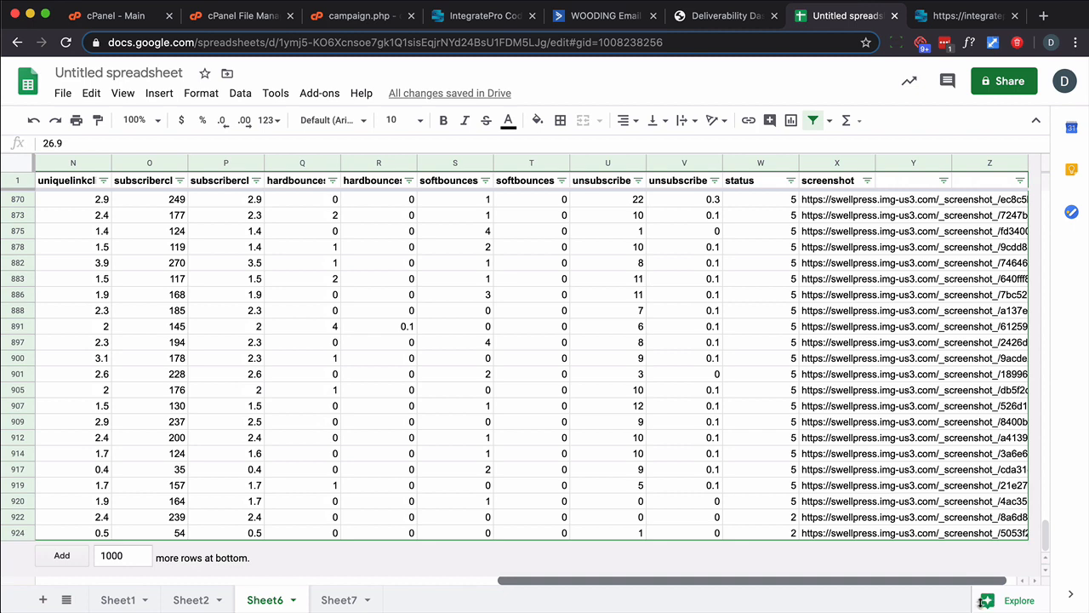
scroll(112, 529, "left", 10)
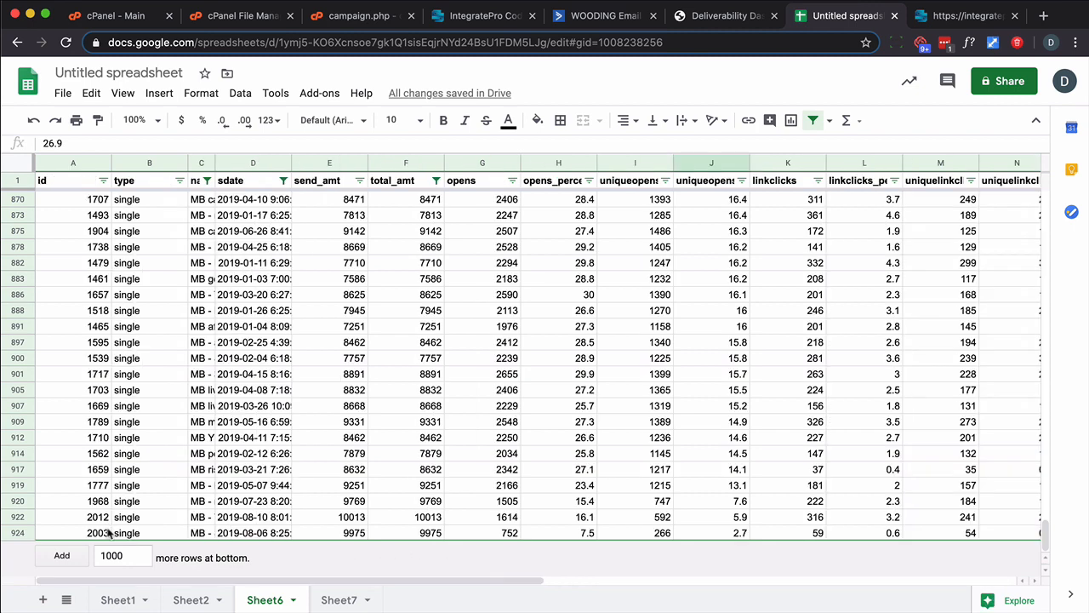
left_click(706, 581)
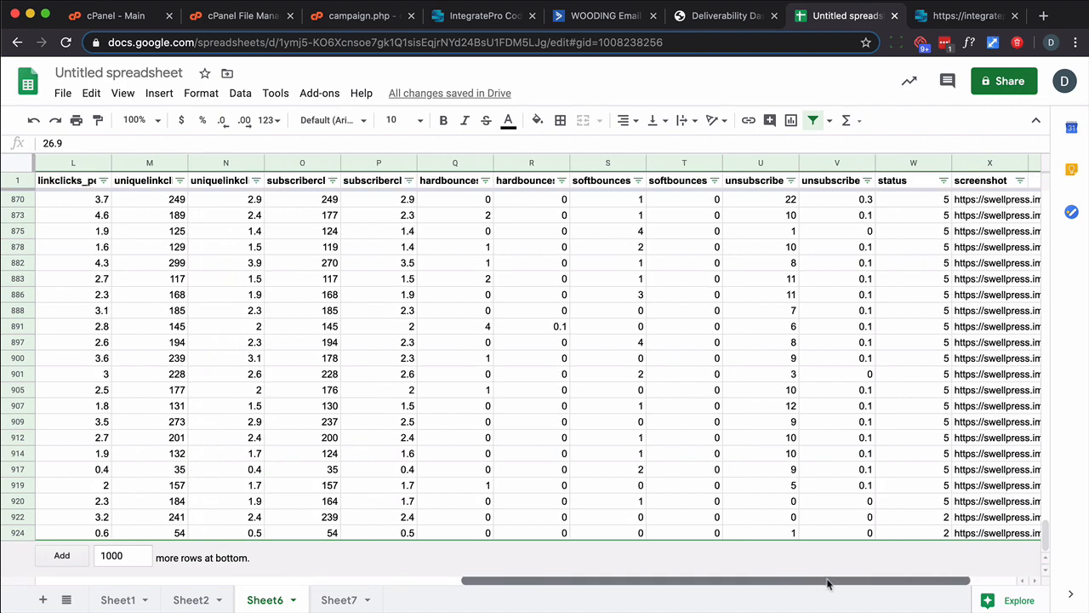
left_click_drag(829, 584, 858, 586)
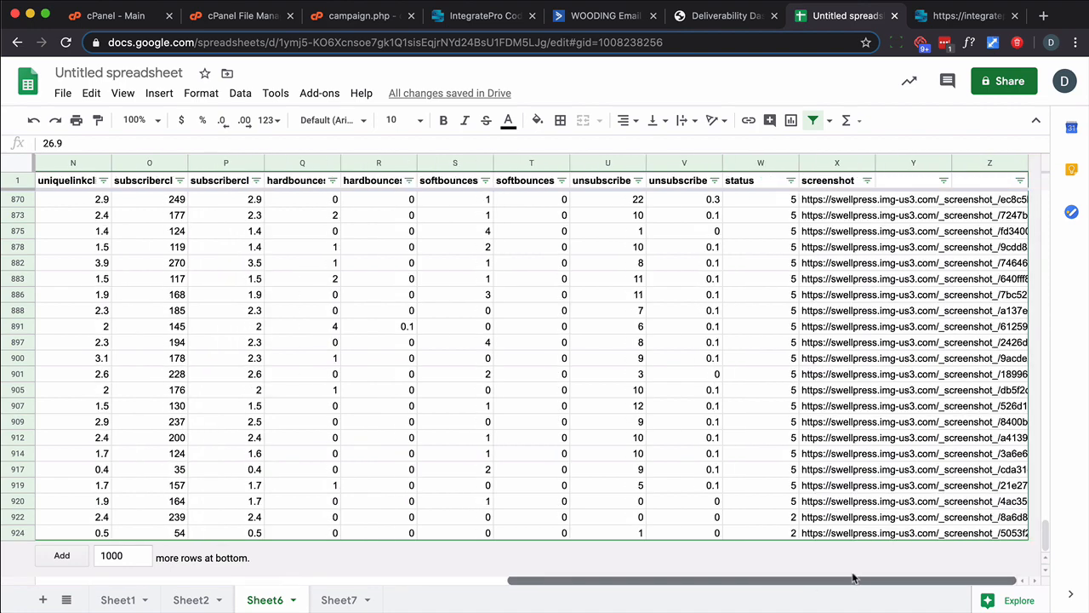
left_click_drag(853, 579, 754, 581)
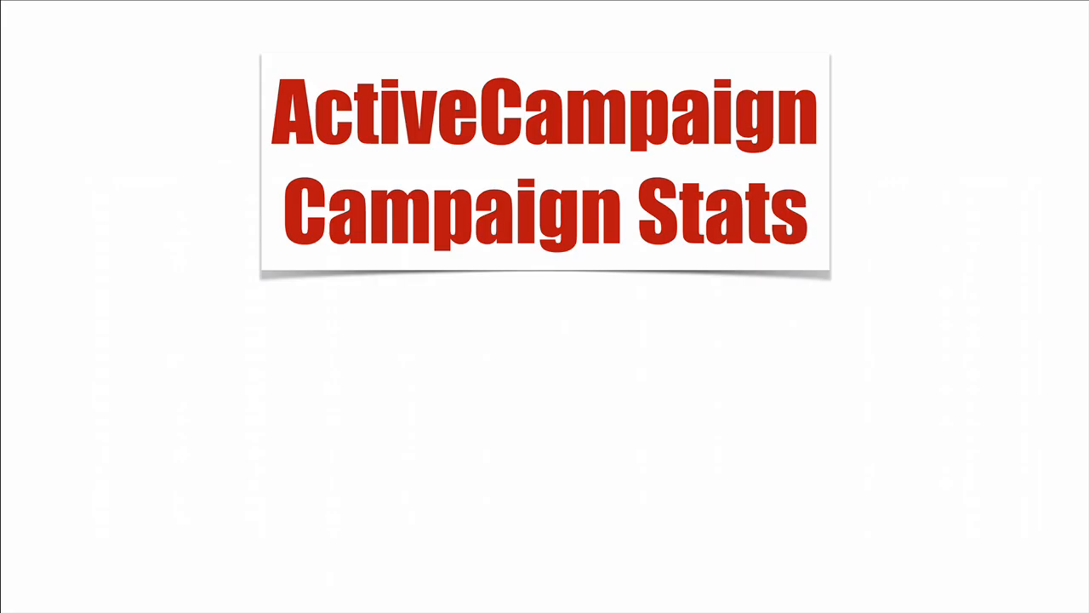